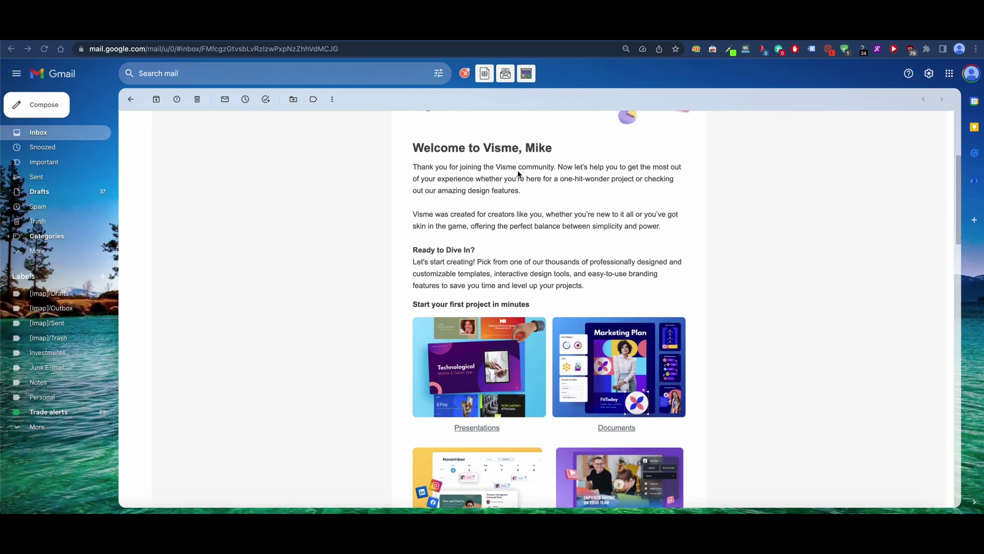
# - Scroll through the email and back up to find the template links
pyautogui.scroll(-1, 523, 179)
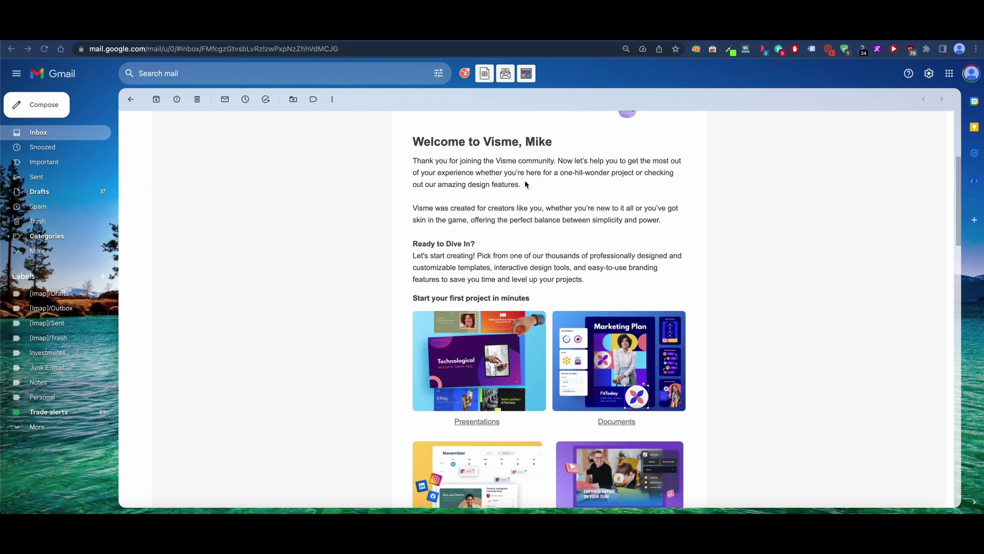
pyautogui.scroll(-2, 507, 188)
pyautogui.scroll(-4, 504, 191)
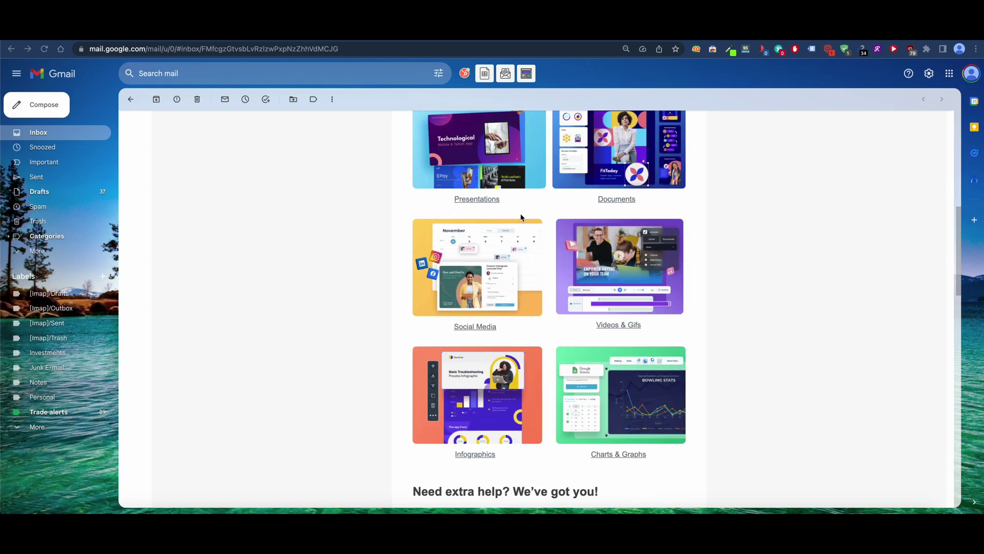
pyautogui.scroll(2, 591, 289)
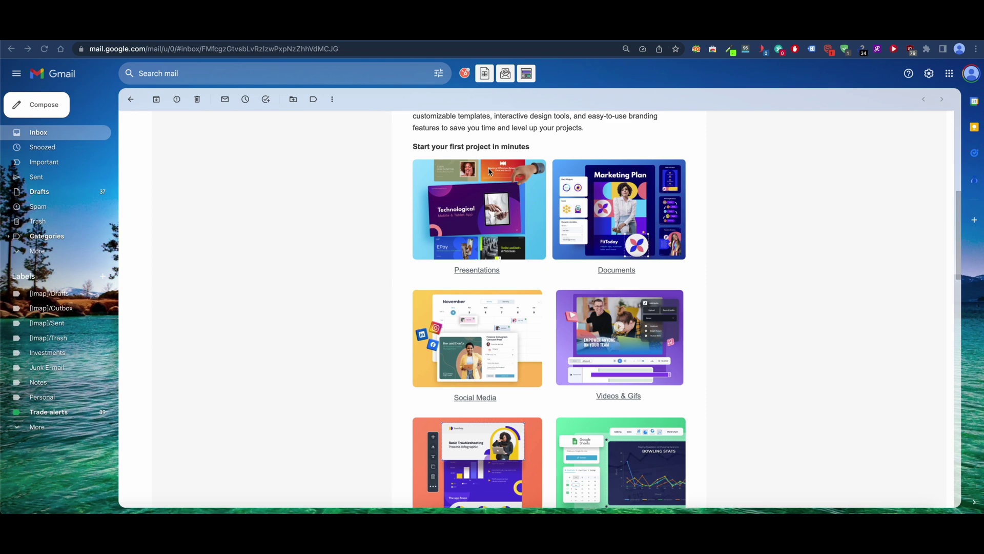
pyautogui.scroll(-1, 589, 221)
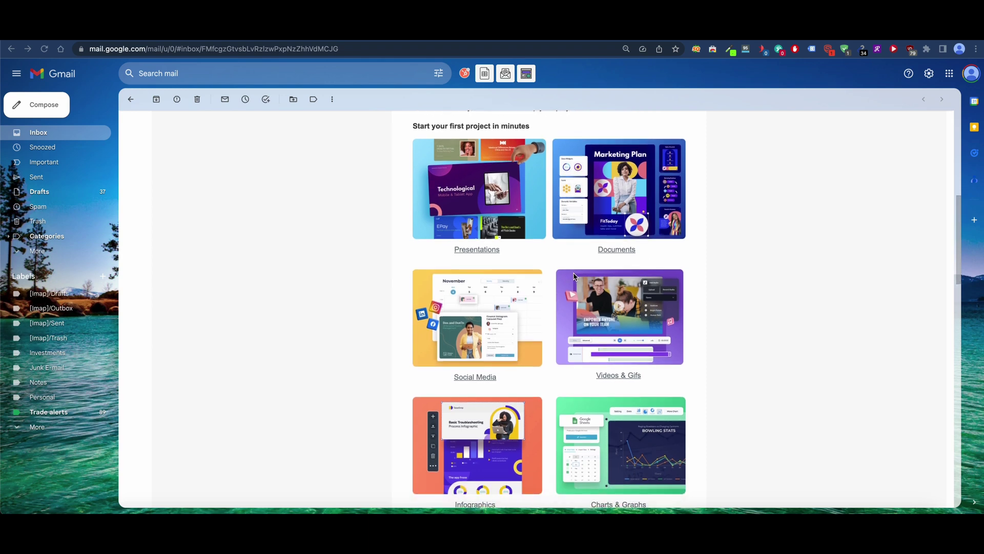
pyautogui.scroll(-1, 575, 276)
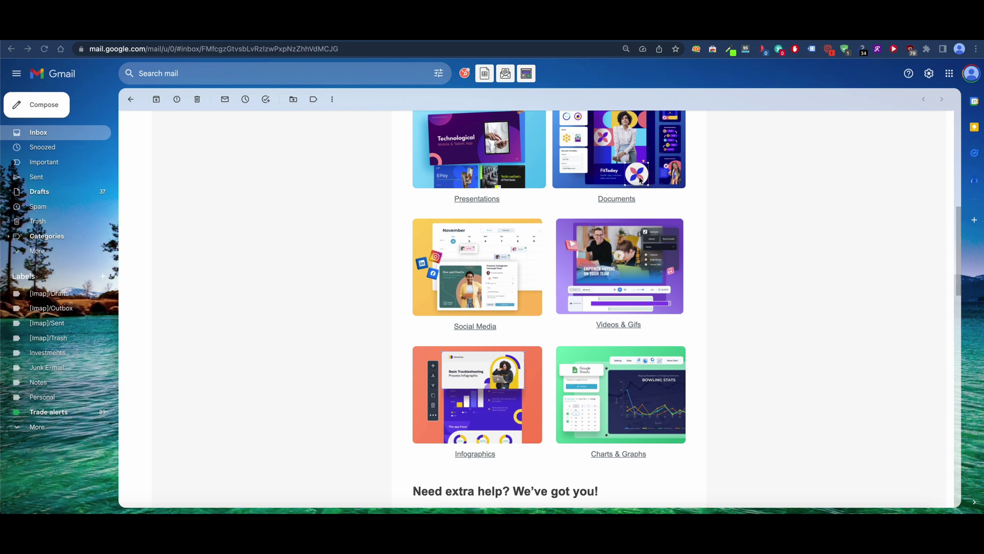
pyautogui.scroll(1, 613, 201)
pyautogui.scroll(-2, 558, 278)
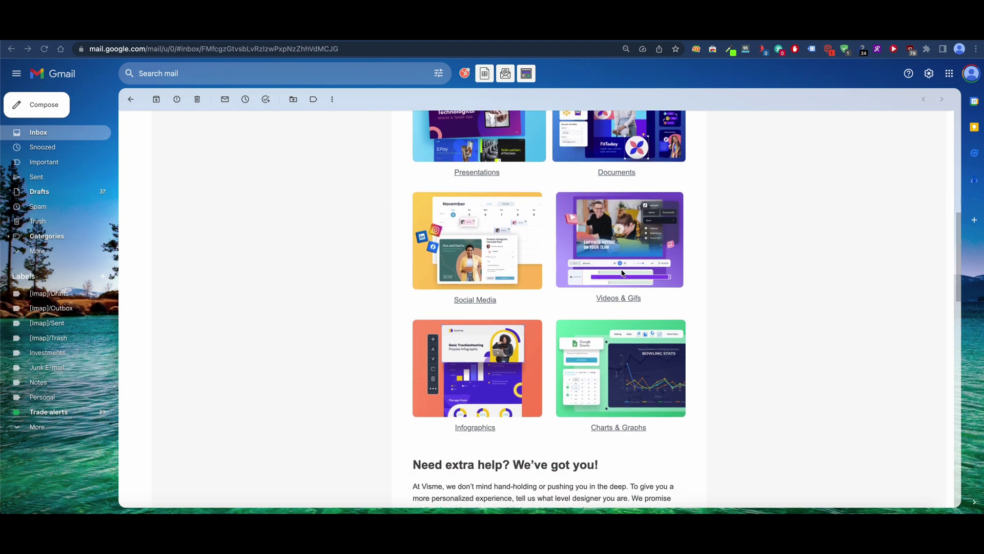
pyautogui.scroll(-2, 634, 305)
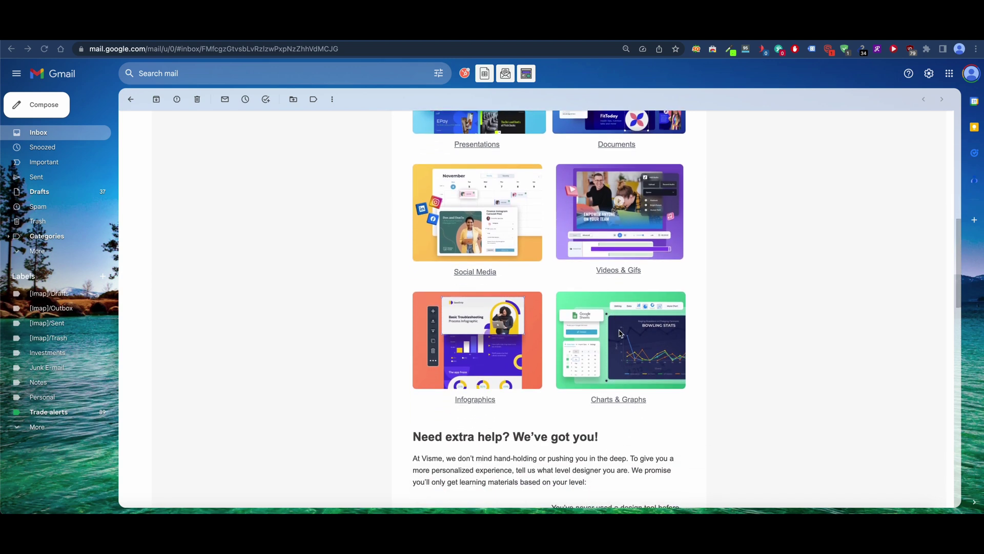
pyautogui.scroll(-5, 482, 369)
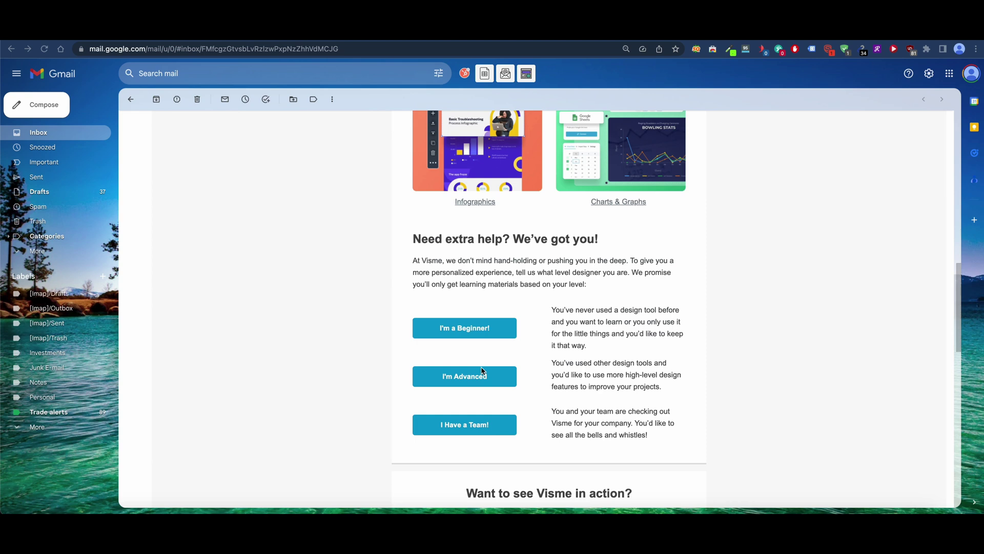
pyautogui.scroll(-8, 482, 370)
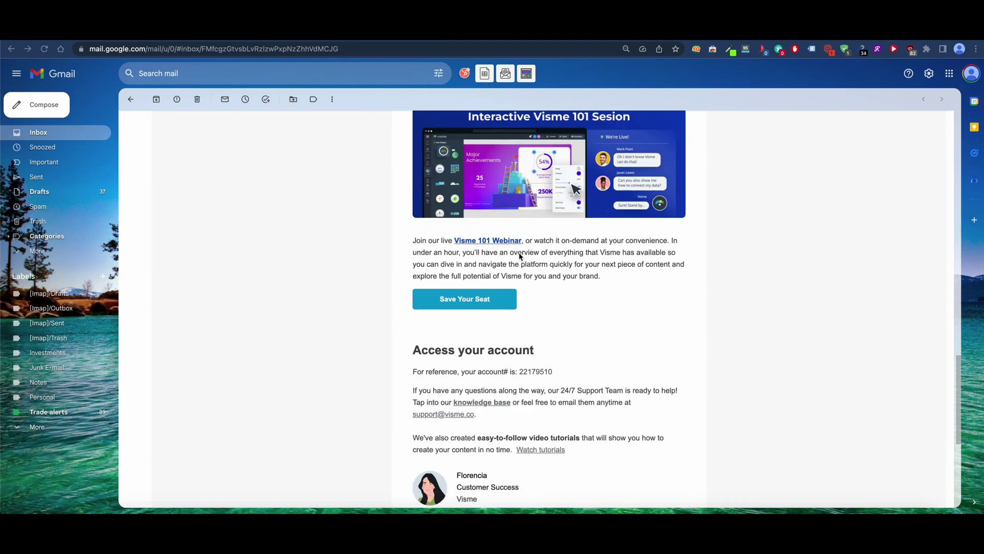
pyautogui.scroll(8, 512, 308)
pyautogui.scroll(3, 517, 332)
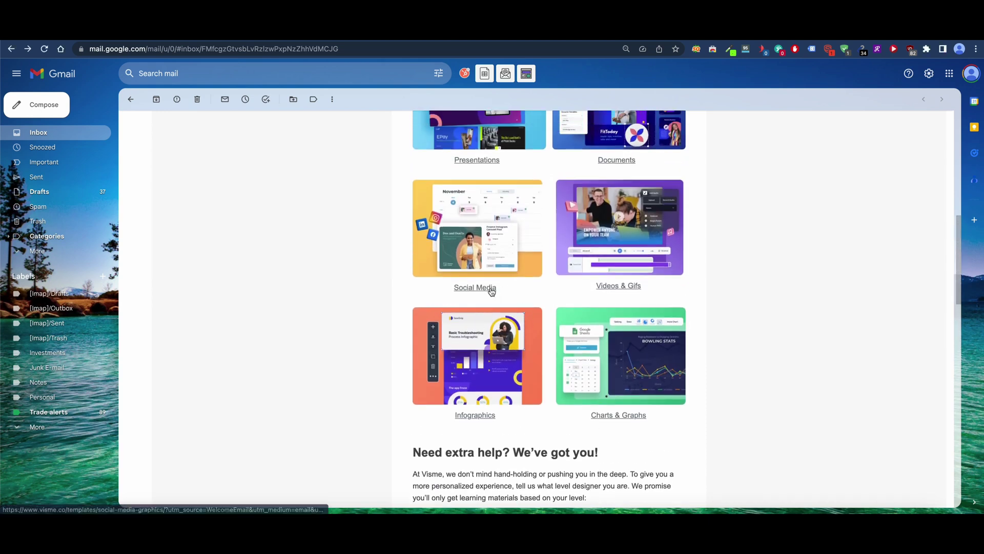
# - Follow the email's Social Media link and browse the Facebook Ads, Facebook Posts and Twitter template collections
pyautogui.click(491, 289)
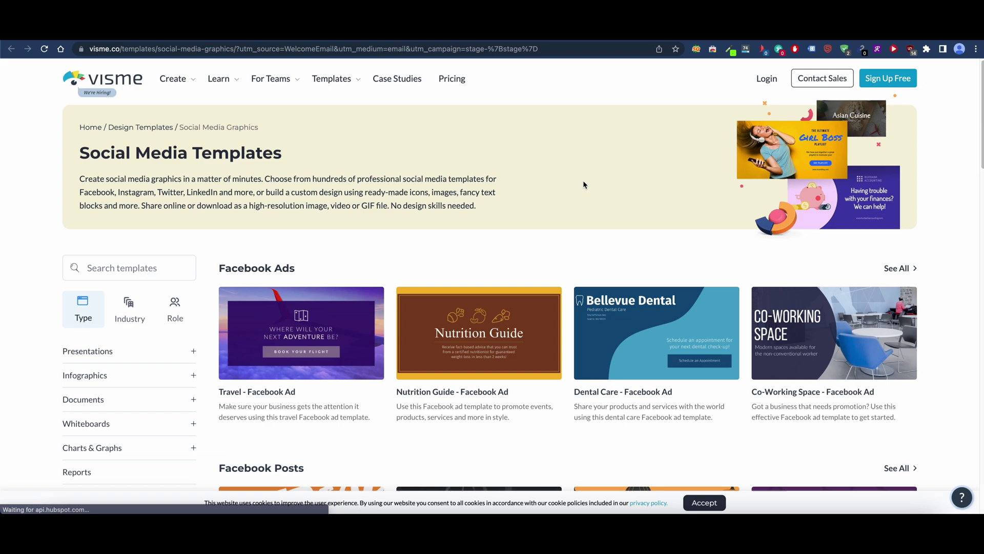
pyautogui.scroll(-15, 518, 177)
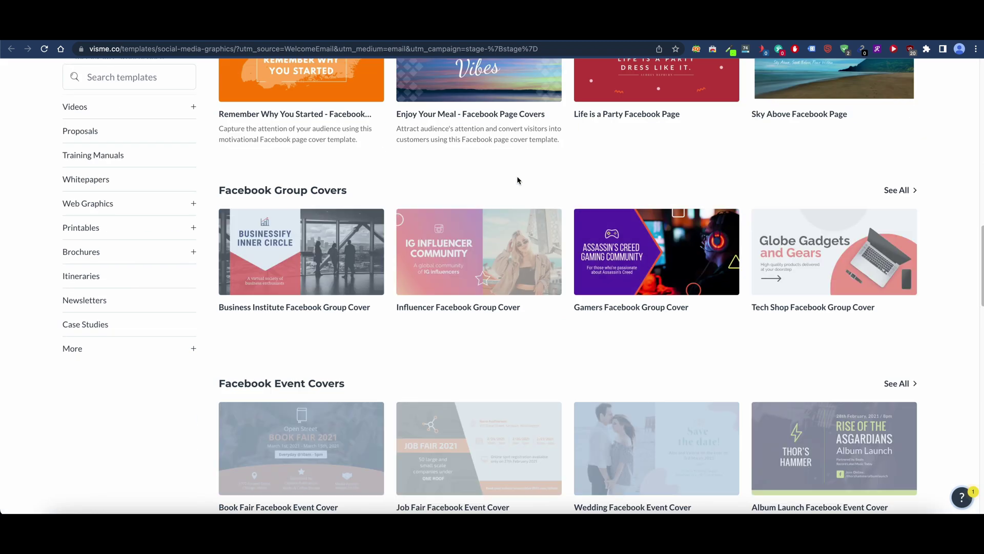
pyautogui.scroll(-8, 515, 179)
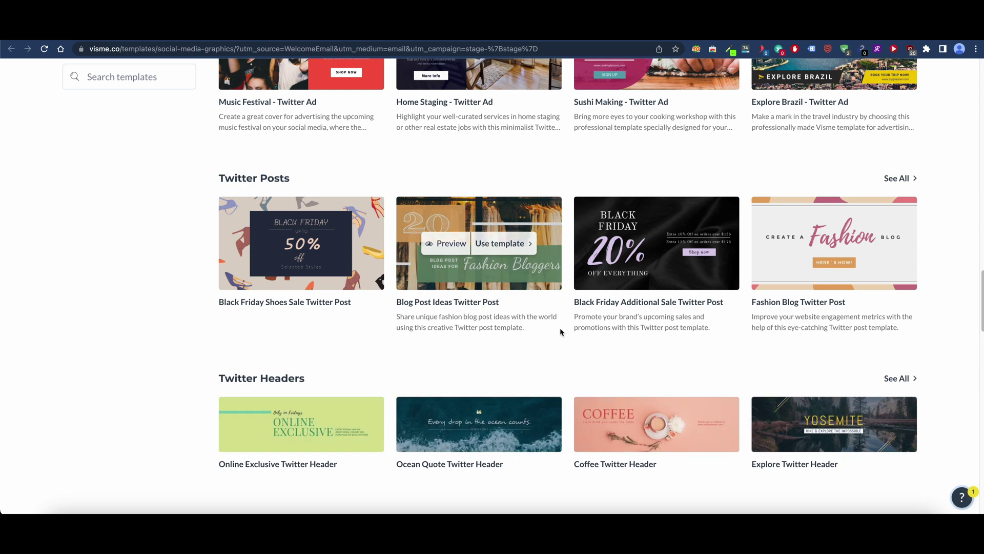
pyautogui.scroll(20, 560, 318)
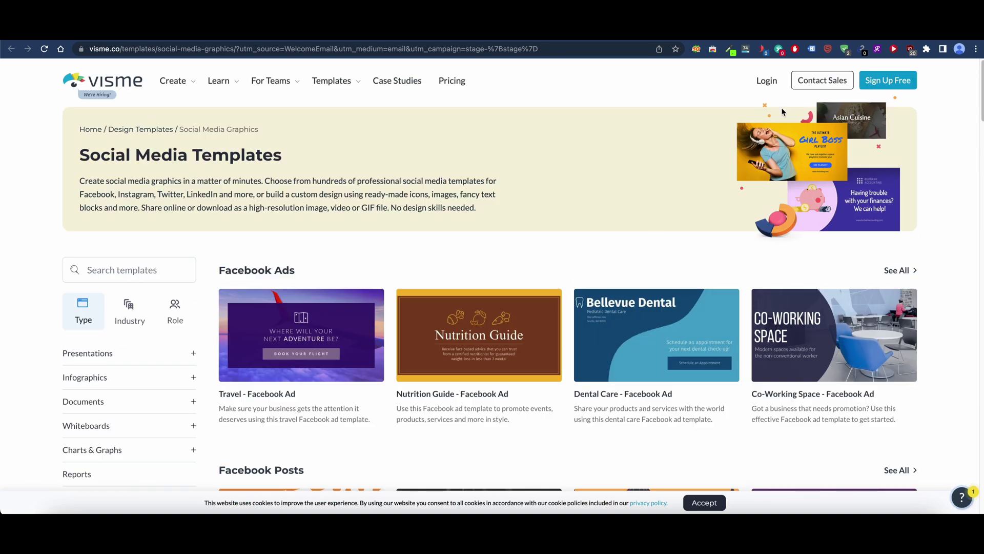
# - Log in to Visme, open the Invite new member form without using it, and return to the dashboard
pyautogui.click(771, 82)
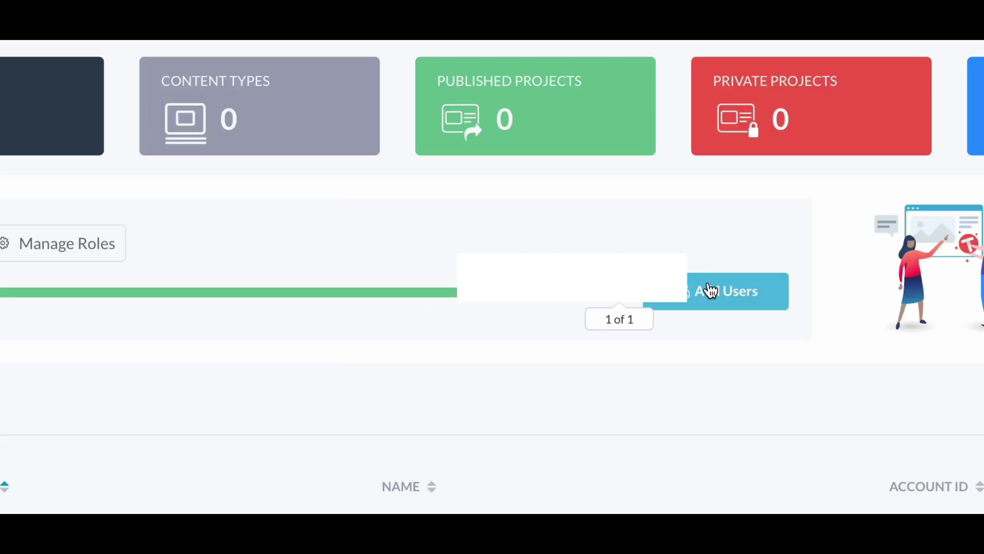
pyautogui.click(313, 432)
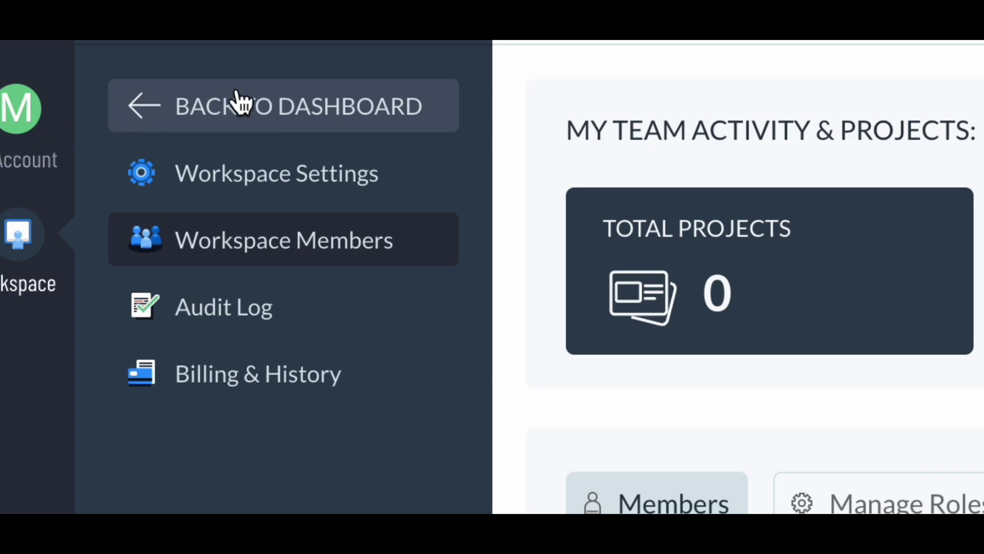
pyautogui.click(241, 99)
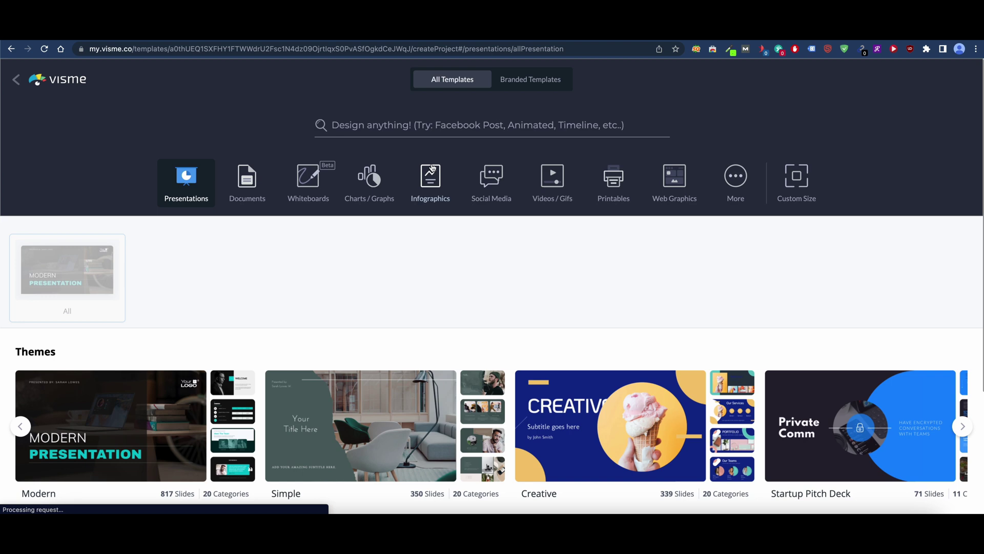
# - Look through the Branded Templates collection
pyautogui.scroll(-1, 410, 154)
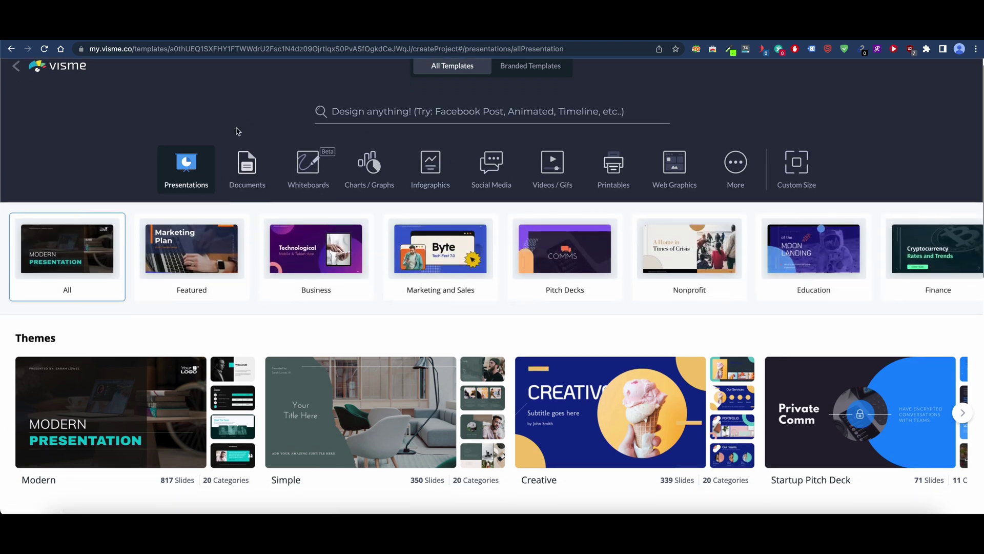
pyautogui.scroll(1, 385, 118)
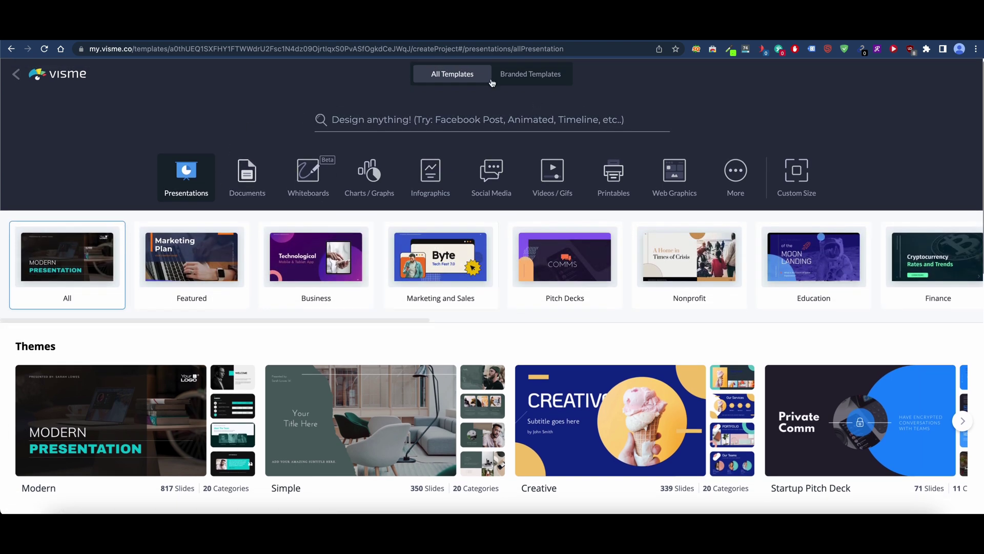
pyautogui.click(509, 77)
pyautogui.scroll(-1, 479, 198)
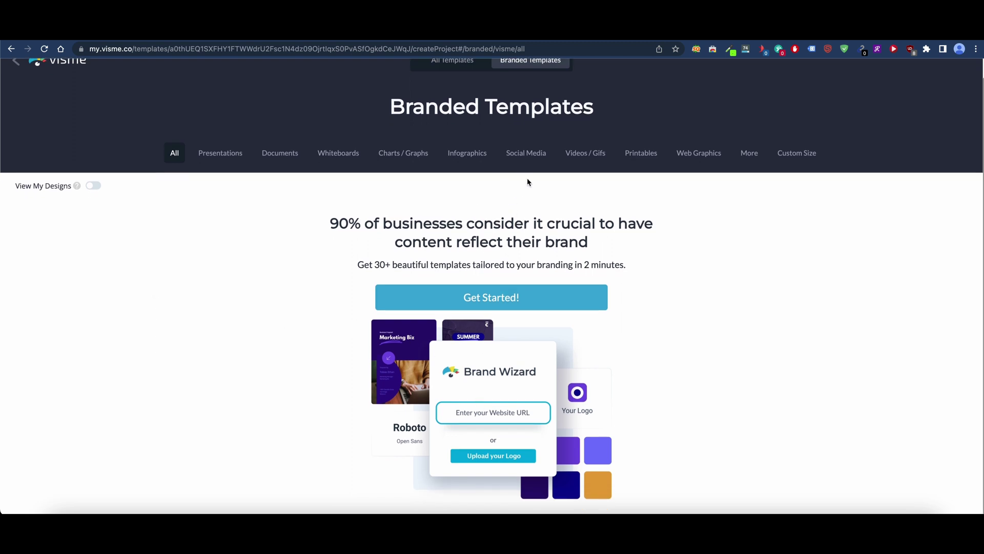
pyautogui.scroll(1, 296, 232)
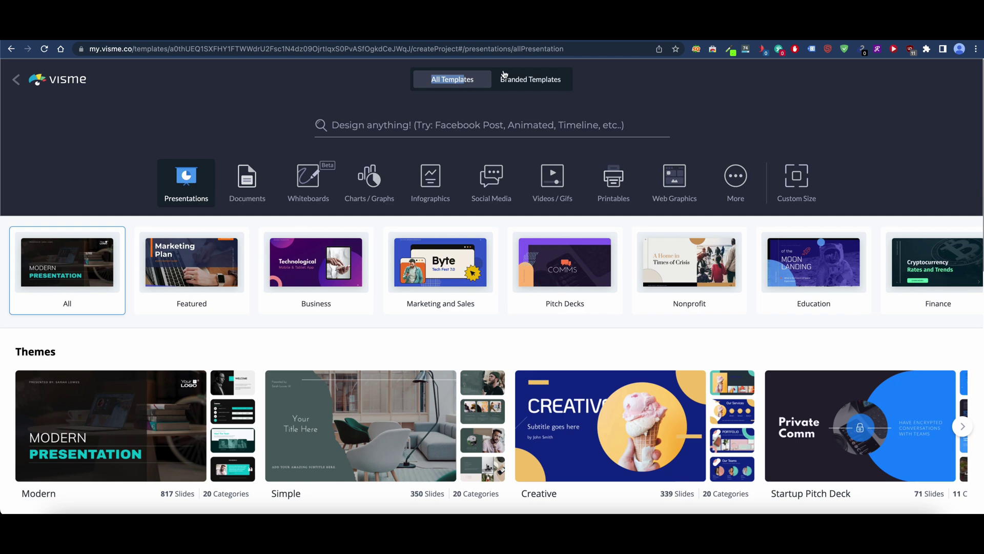
# - Scroll down through the Presentations templates grid
pyautogui.scroll(-3, 534, 191)
pyautogui.scroll(-2, 625, 176)
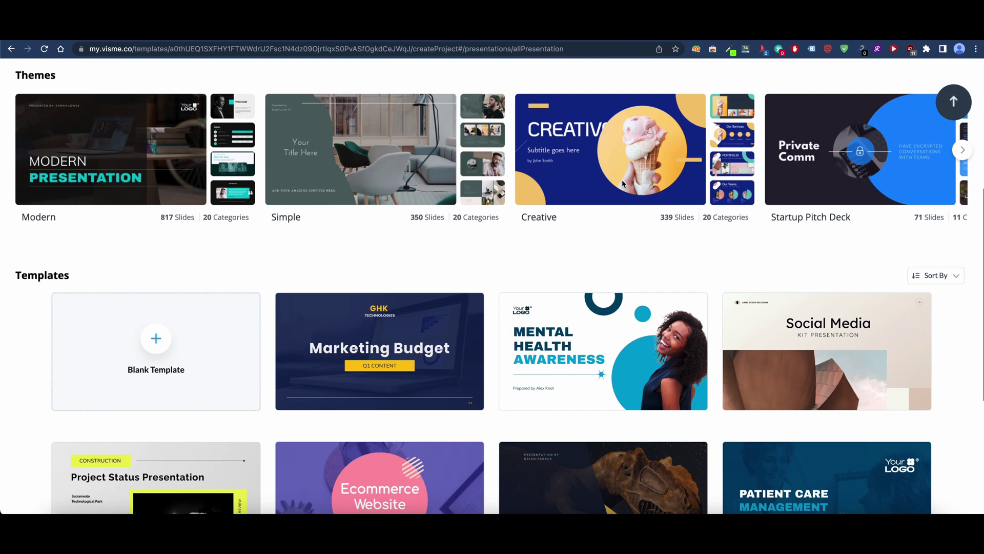
pyautogui.scroll(-3, 454, 206)
pyautogui.scroll(-10, 453, 206)
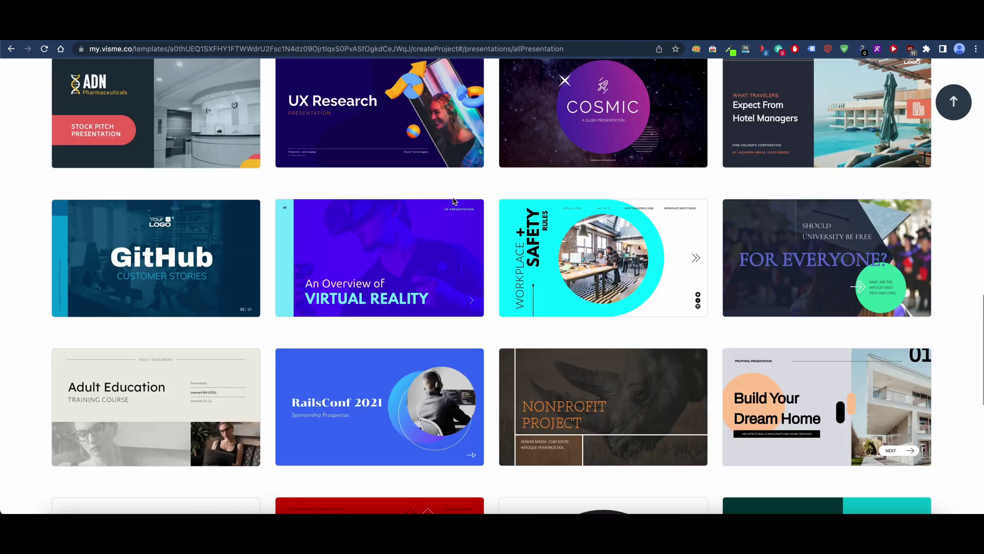
pyautogui.scroll(-3, 455, 199)
pyautogui.scroll(-3, 453, 201)
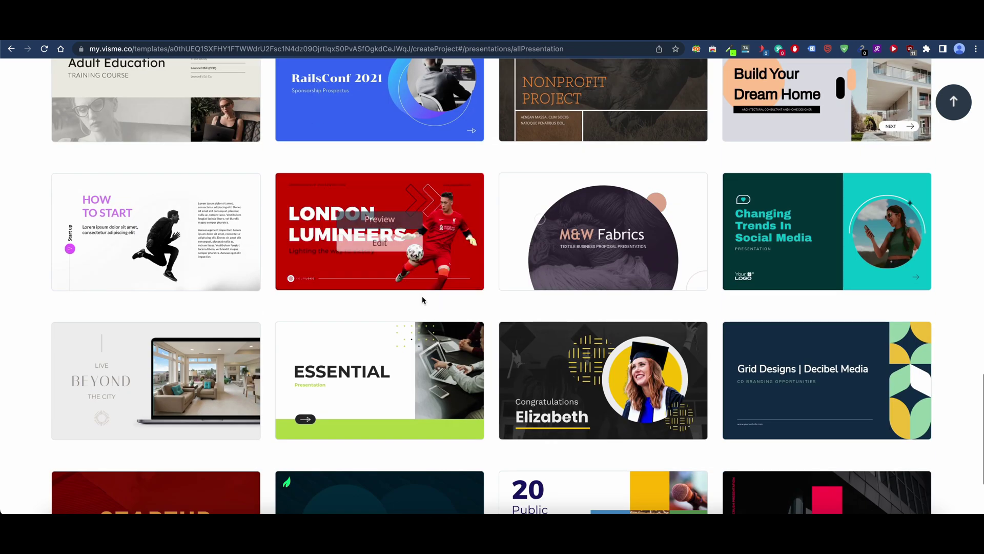
pyautogui.scroll(20, 424, 301)
# - Filter the presentation templates to the Marketing and Sales category
pyautogui.click(339, 125)
pyautogui.scroll(-5, 386, 248)
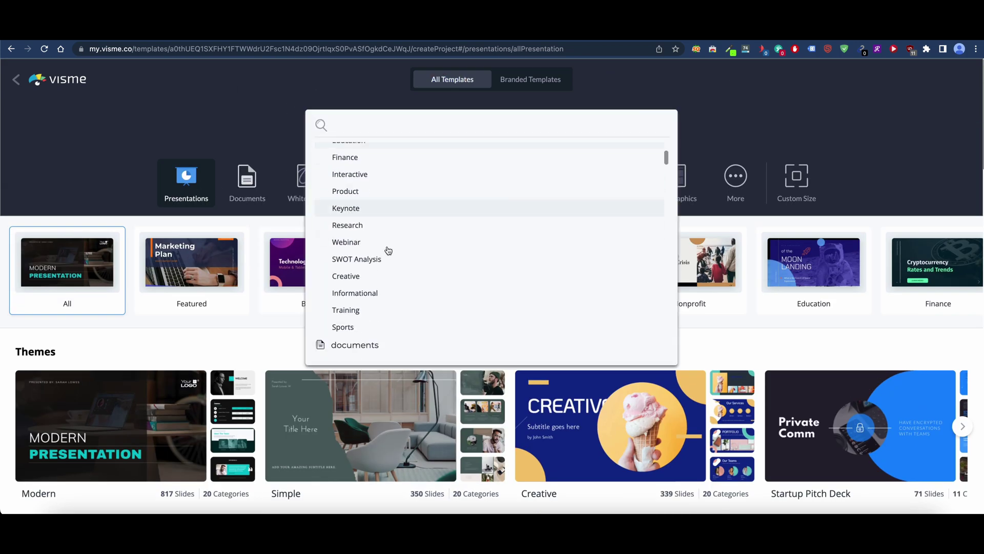
pyautogui.scroll(4, 384, 241)
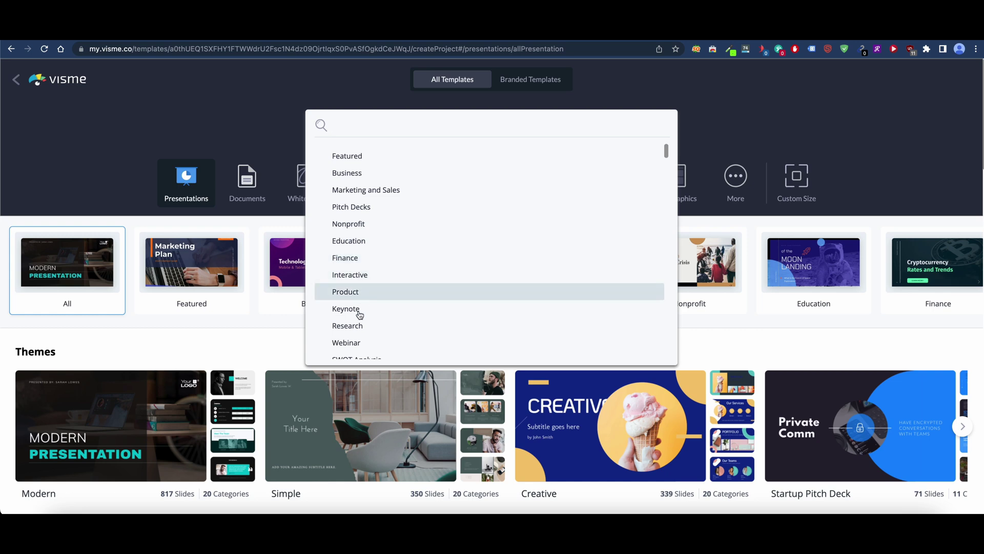
pyautogui.scroll(-2, 360, 313)
pyautogui.scroll(4, 364, 287)
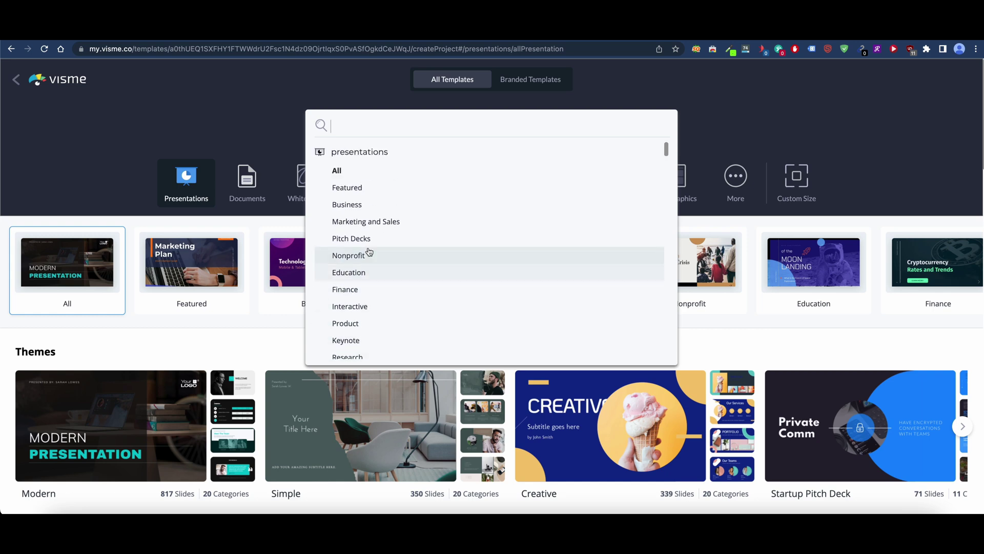
pyautogui.click(368, 226)
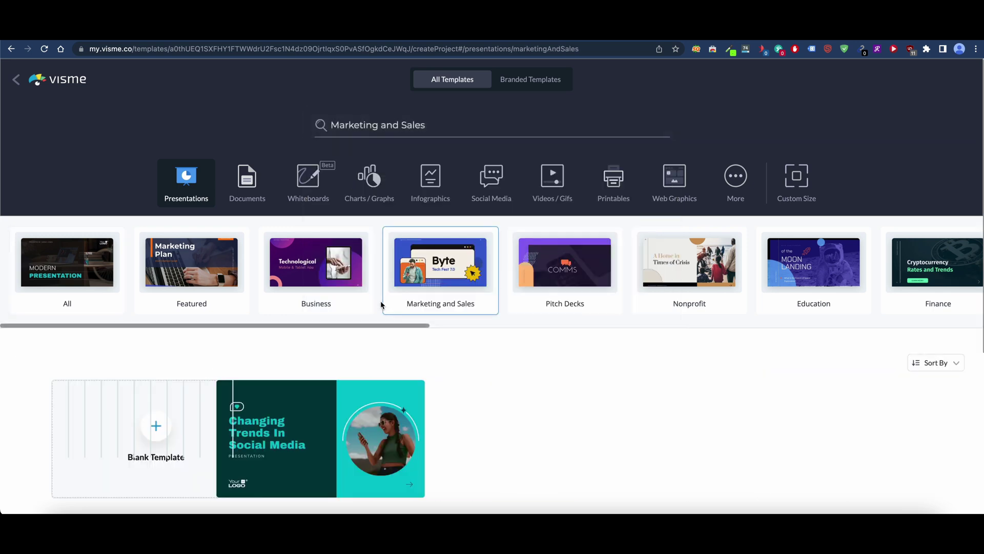
pyautogui.scroll(-5, 387, 227)
pyautogui.scroll(1, 390, 214)
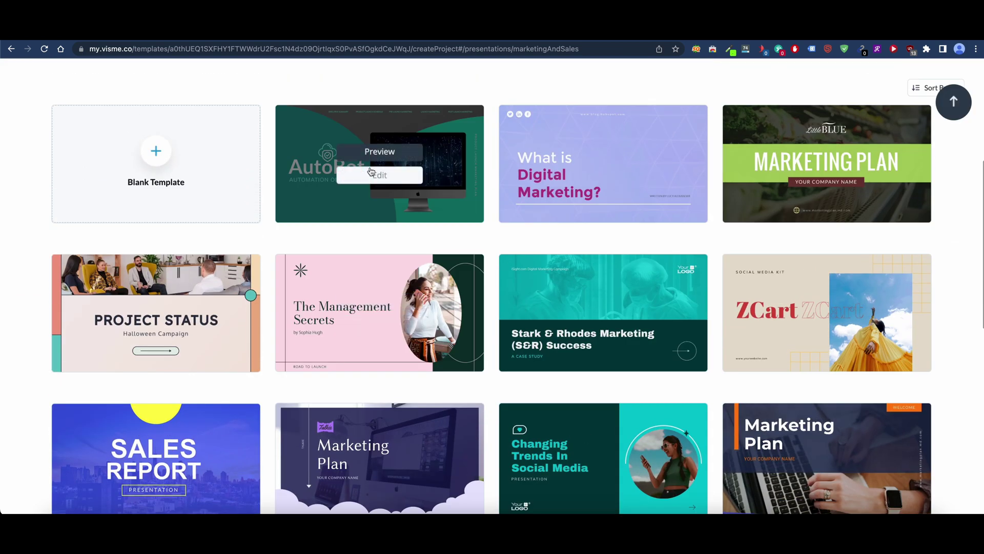
# - Preview the AutoBot template's Content, Executive Summary and Product Launch Schedule slides, then close it
pyautogui.click(384, 156)
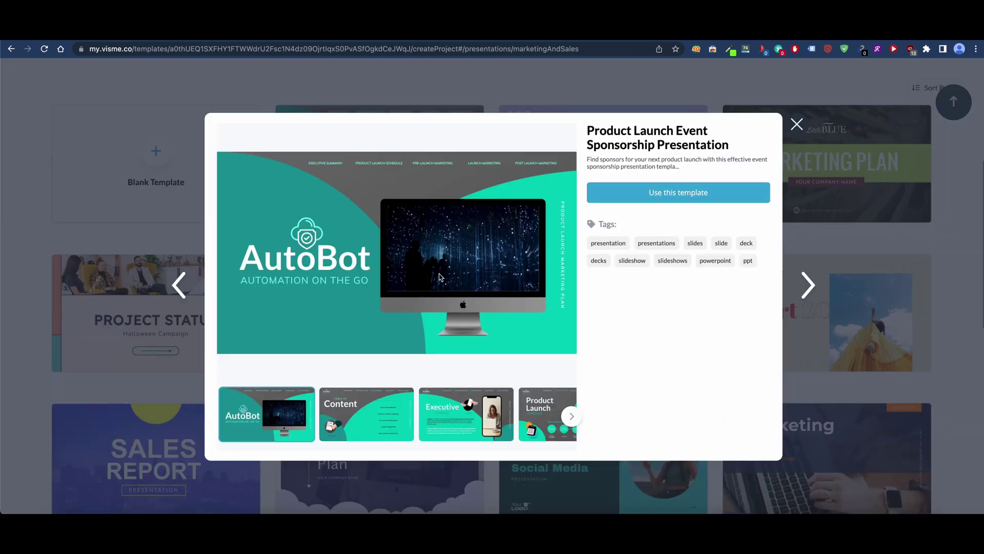
pyautogui.click(374, 432)
pyautogui.click(503, 415)
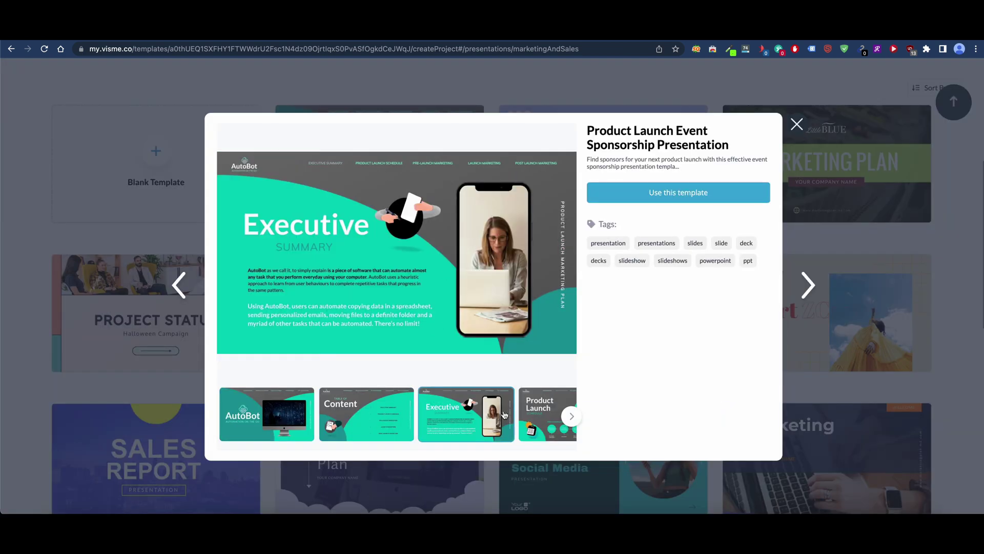
pyautogui.click(530, 415)
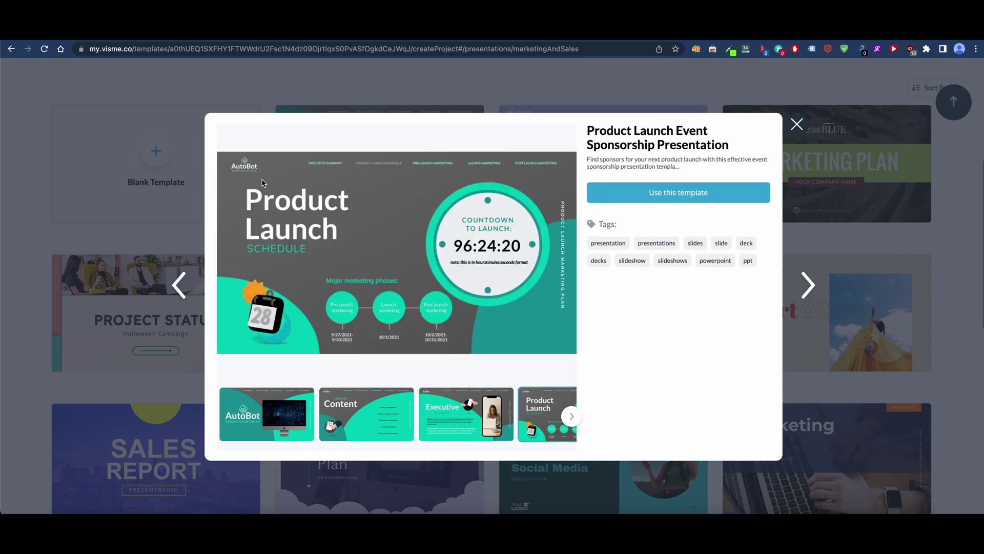
pyautogui.click(69, 268)
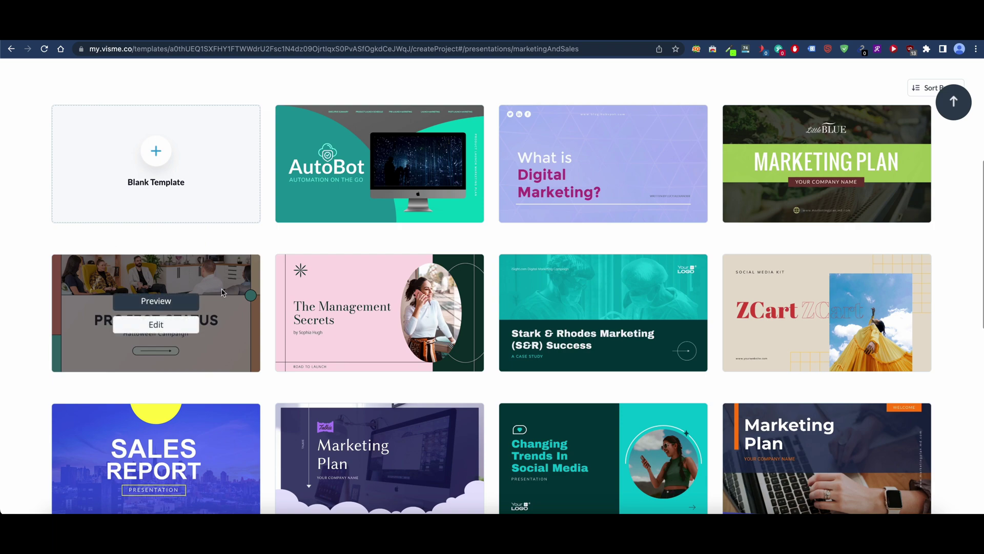
# - Switch the template gallery to the Mockups category
pyautogui.scroll(5, 220, 292)
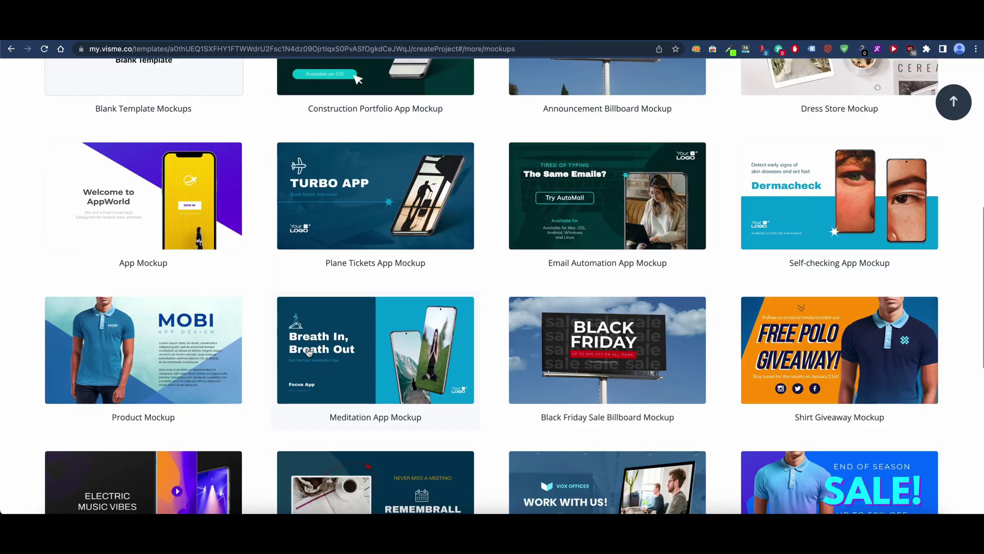
pyautogui.scroll(8, 318, 444)
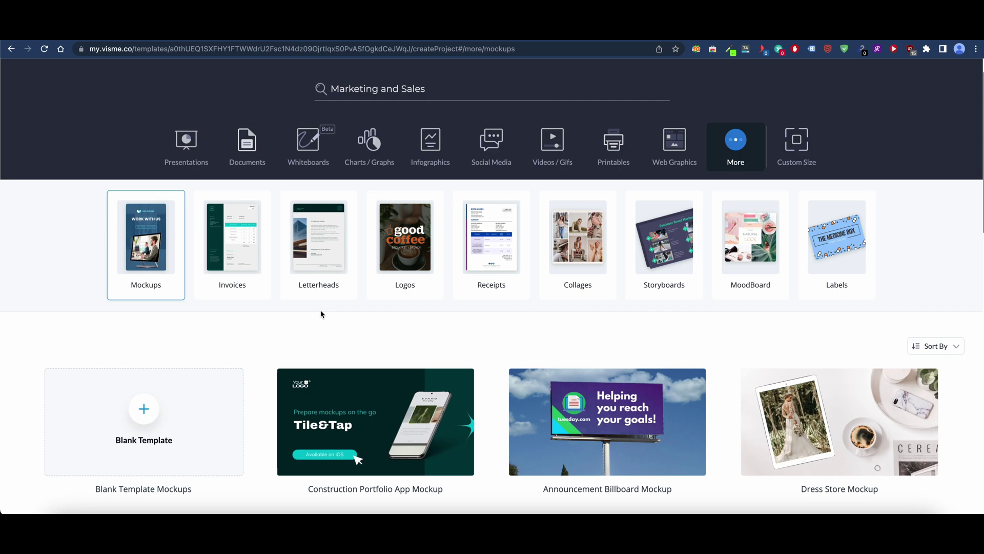
pyautogui.click(159, 250)
pyautogui.scroll(-6, 314, 332)
pyautogui.scroll(7, 338, 358)
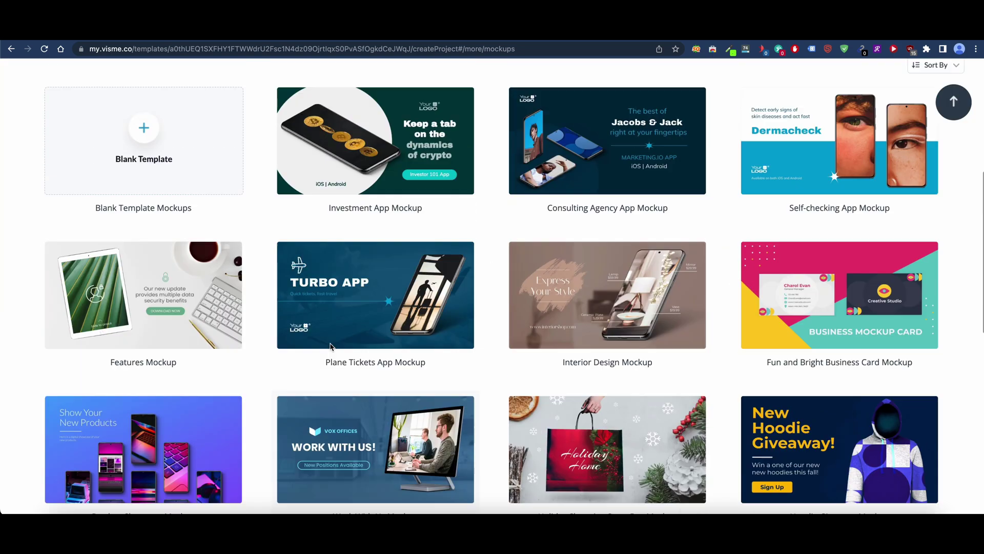
pyautogui.scroll(-4, 338, 360)
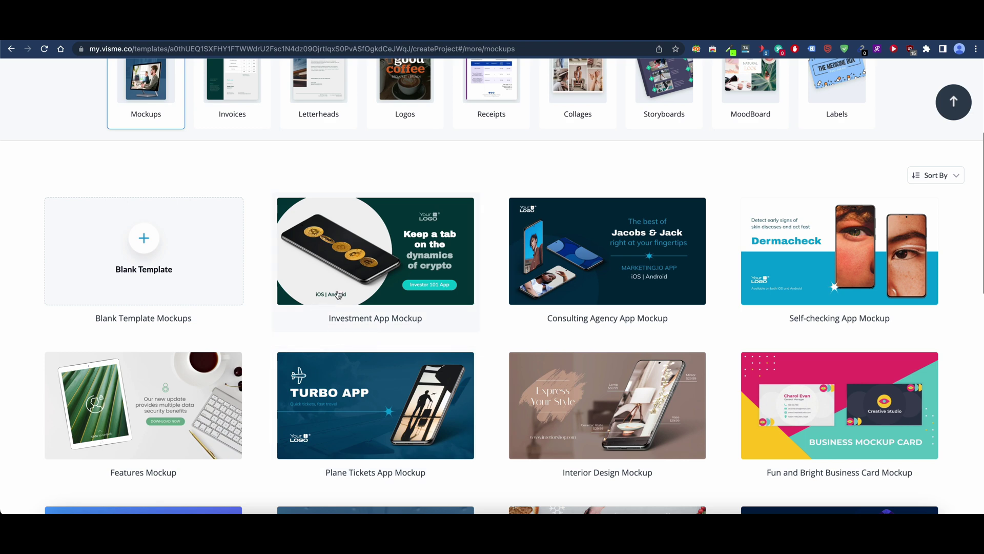
# - View details of the Investment App, Consulting Agency App and Shop Now Store Bag mockups
pyautogui.click(410, 265)
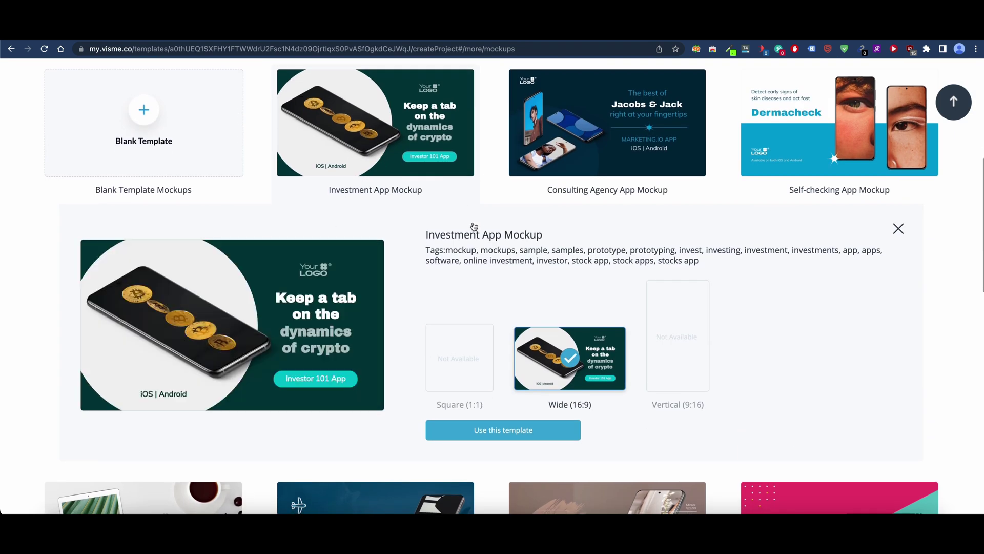
pyautogui.click(559, 124)
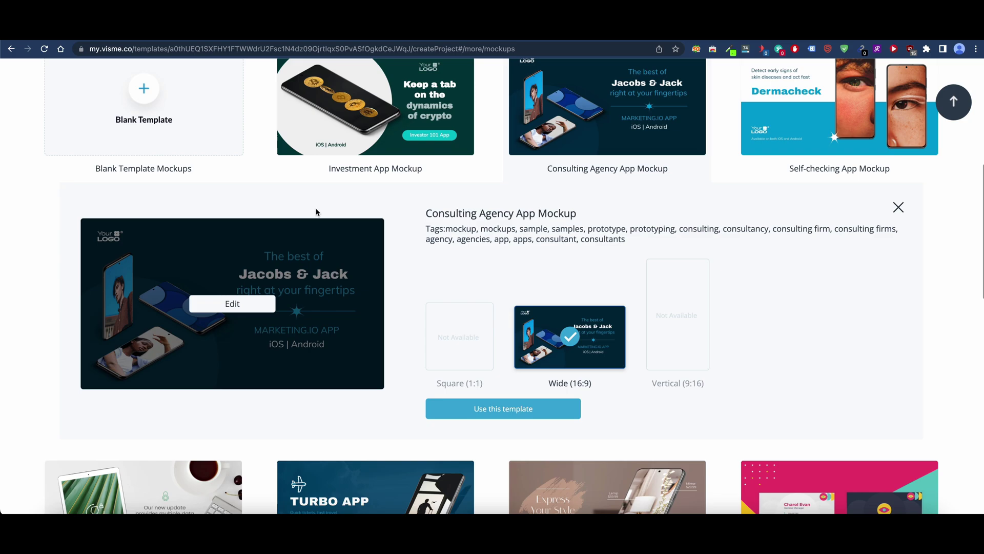
pyautogui.scroll(-11, 319, 211)
pyautogui.scroll(-7, 718, 319)
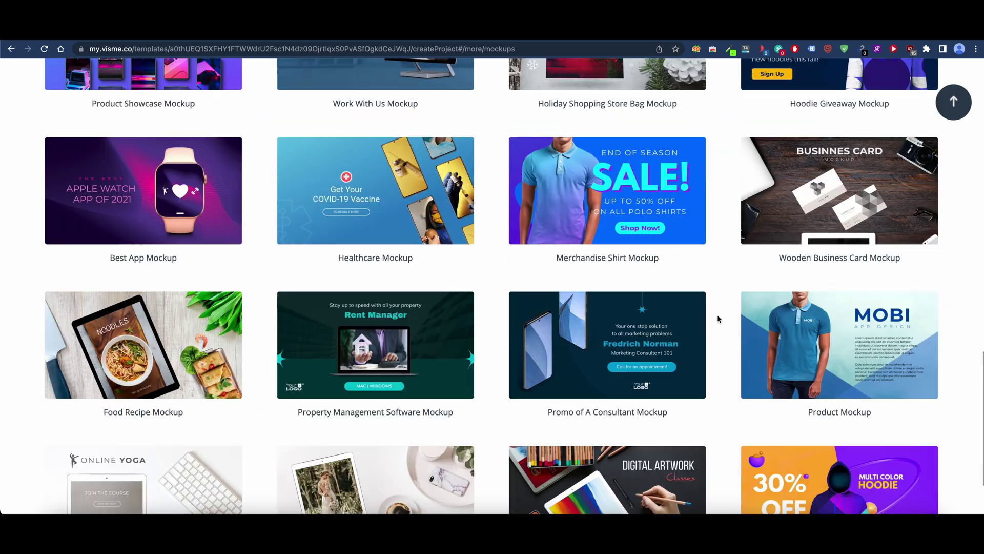
pyautogui.scroll(-4, 718, 319)
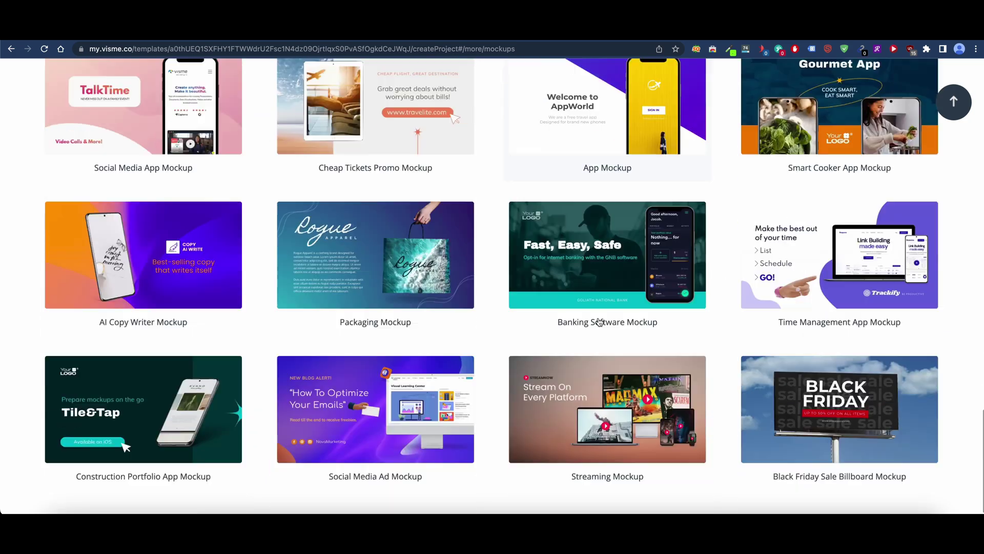
pyautogui.scroll(-7, 598, 318)
pyautogui.click(375, 176)
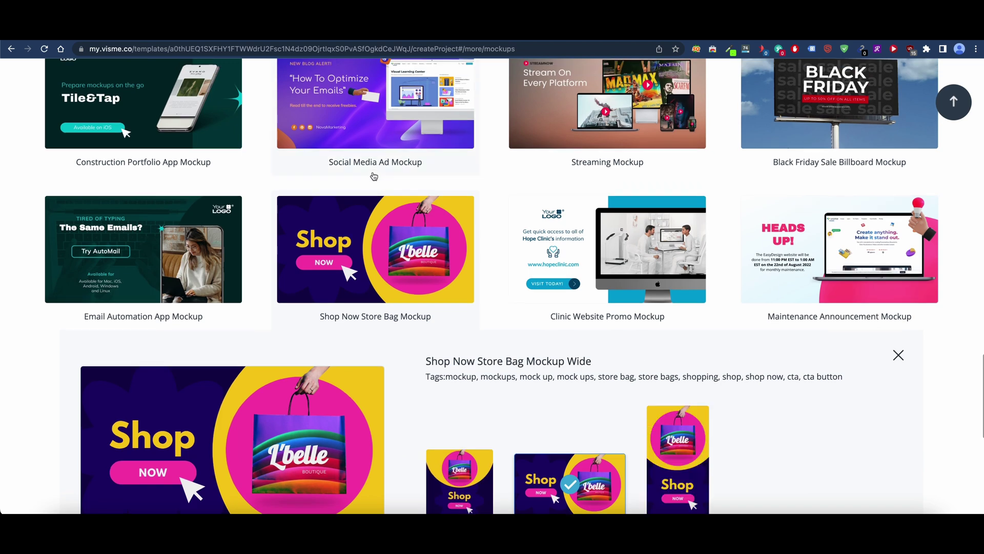
# - Scroll through the Mockups page and return to the top
pyautogui.scroll(-7, 367, 222)
pyautogui.scroll(3, 370, 389)
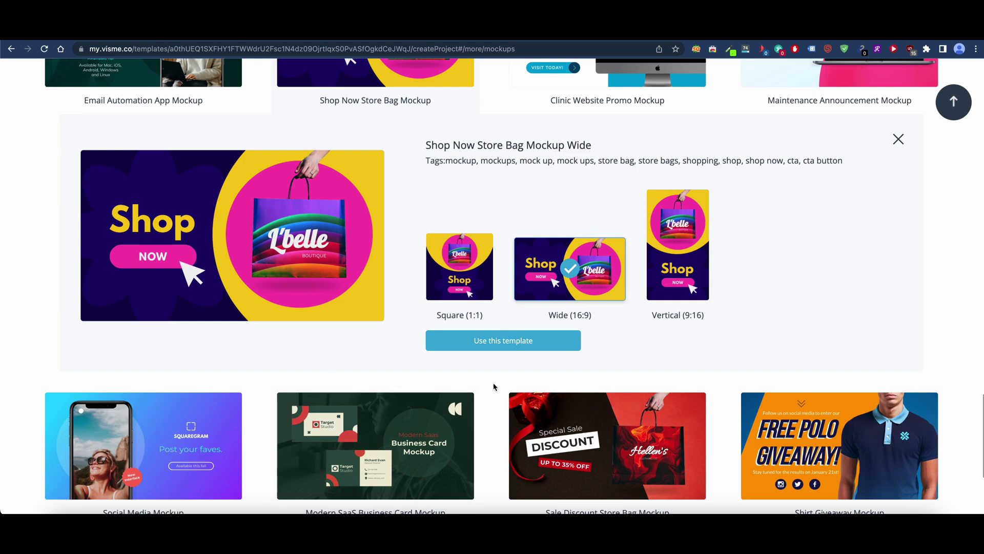
pyautogui.scroll(-3, 524, 337)
pyautogui.scroll(-5, 524, 334)
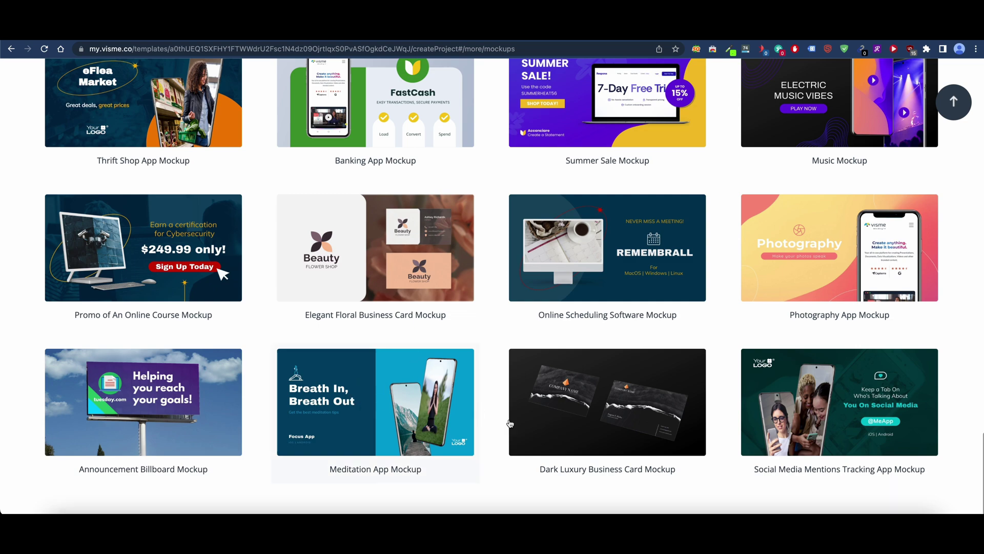
pyautogui.scroll(15, 468, 468)
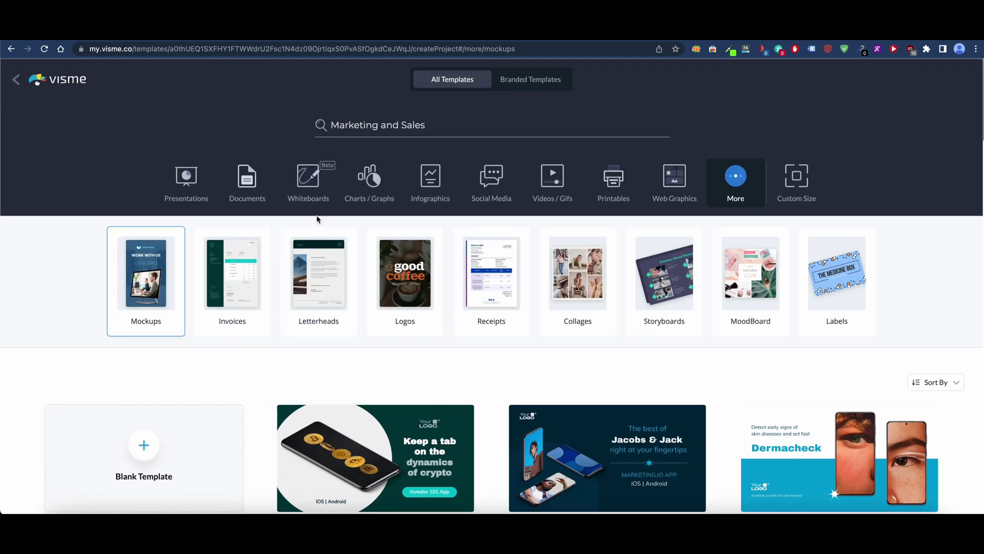
# - From the dashboard, open YouTube Thumbnails templates and scroll past designs like Running Tips and Healthy Smoothies
pyautogui.click(249, 200)
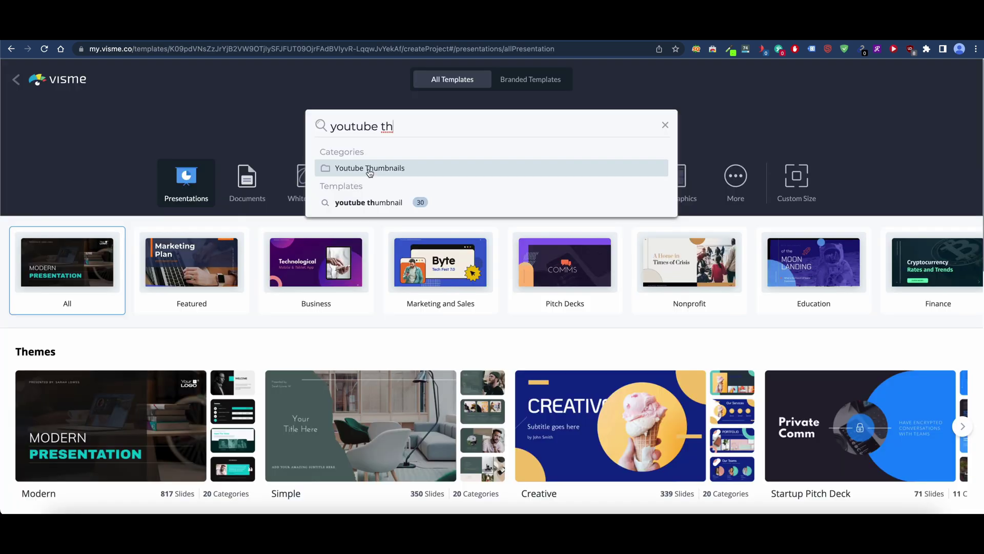
pyautogui.click(370, 169)
pyautogui.scroll(-6, 469, 195)
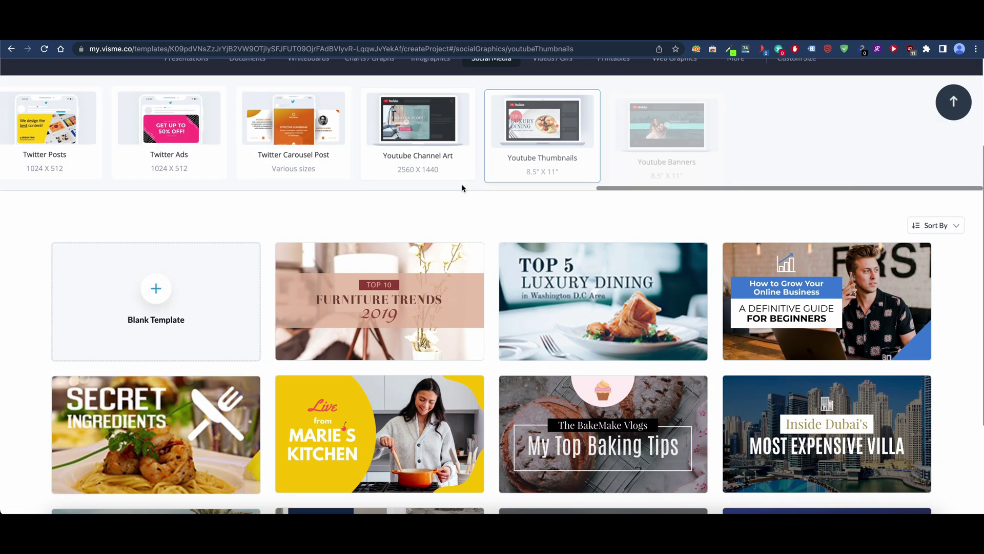
pyautogui.scroll(-7, 462, 188)
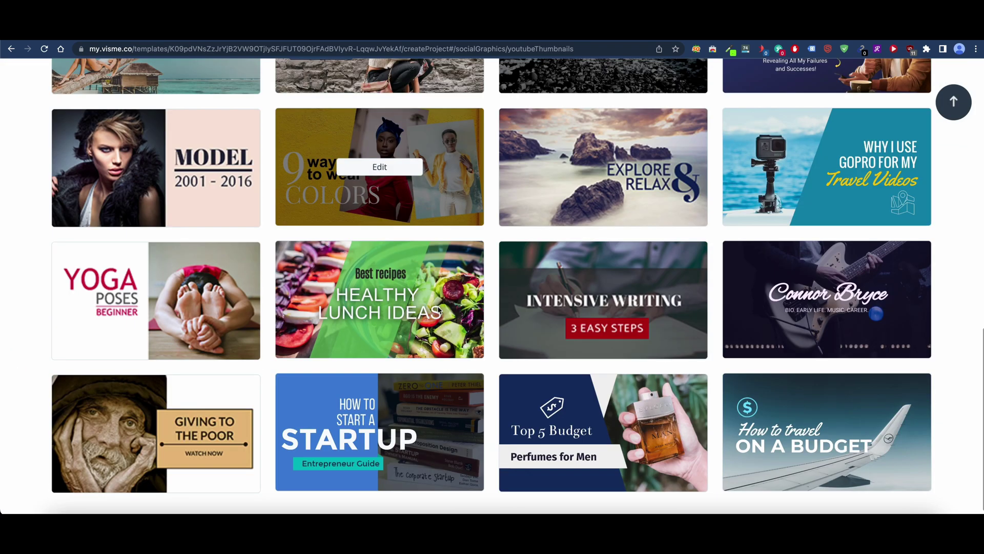
pyautogui.scroll(-15, 553, 339)
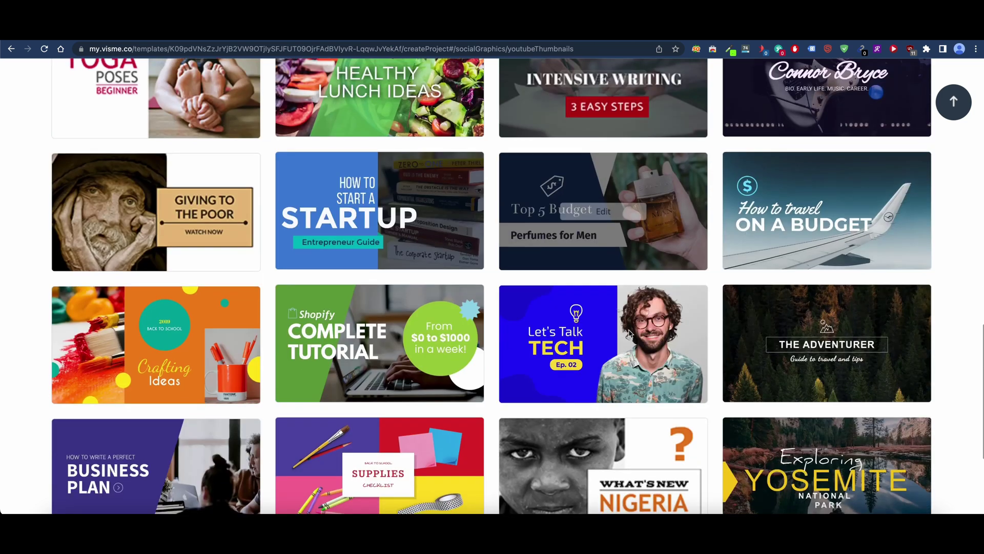
pyautogui.scroll(-8, 590, 288)
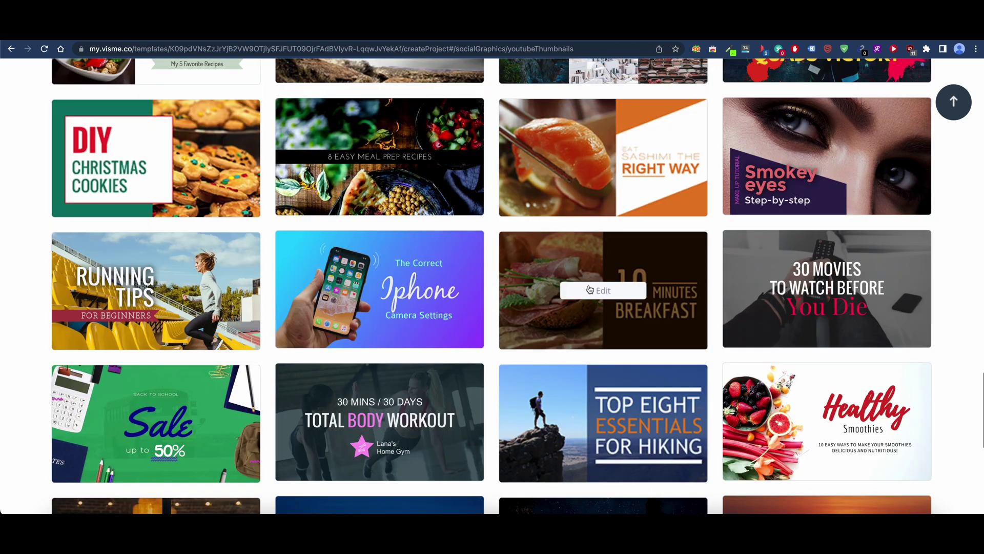
pyautogui.scroll(-1, 531, 339)
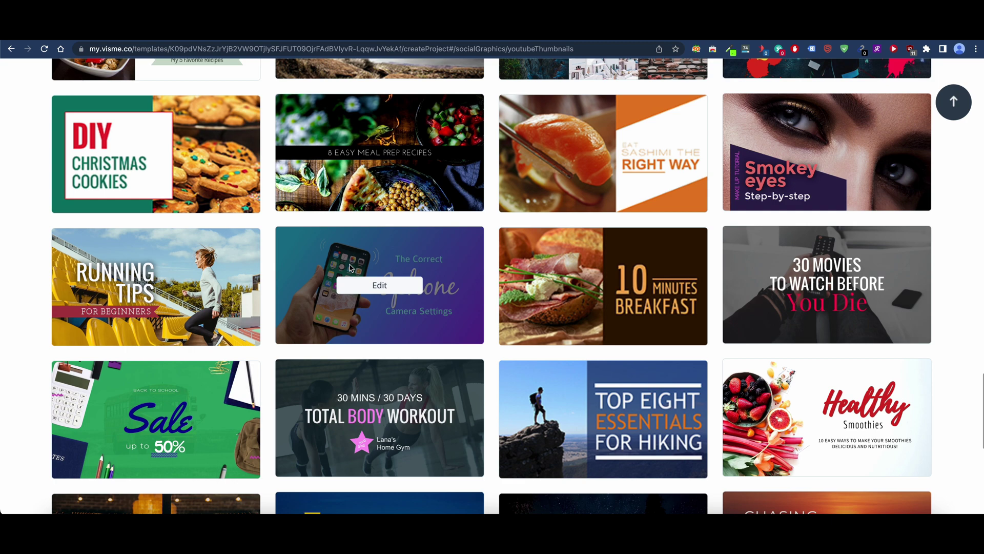
# - Start editing The Correct Iphone Camera Settings thumbnail and bring up the Graphics library
pyautogui.click(352, 280)
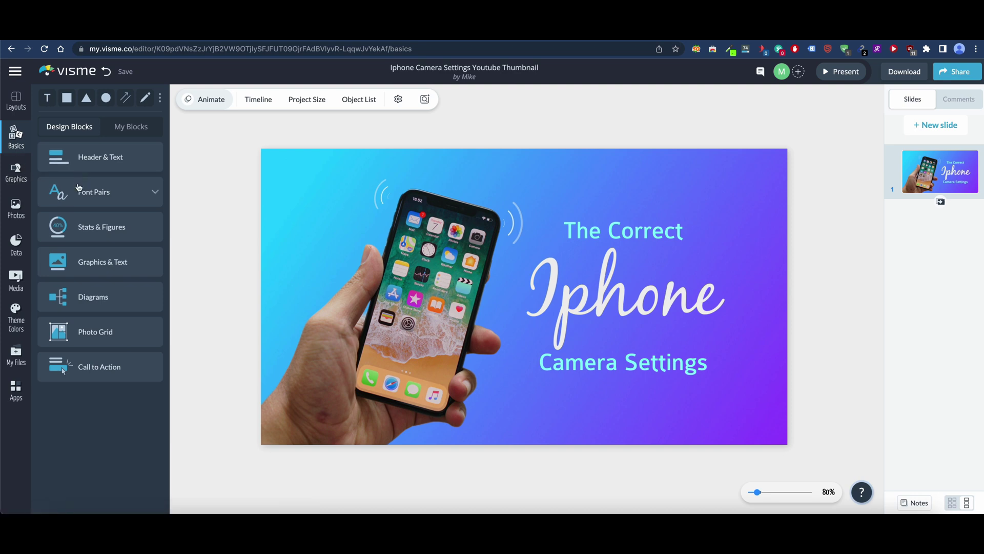
pyautogui.click(23, 180)
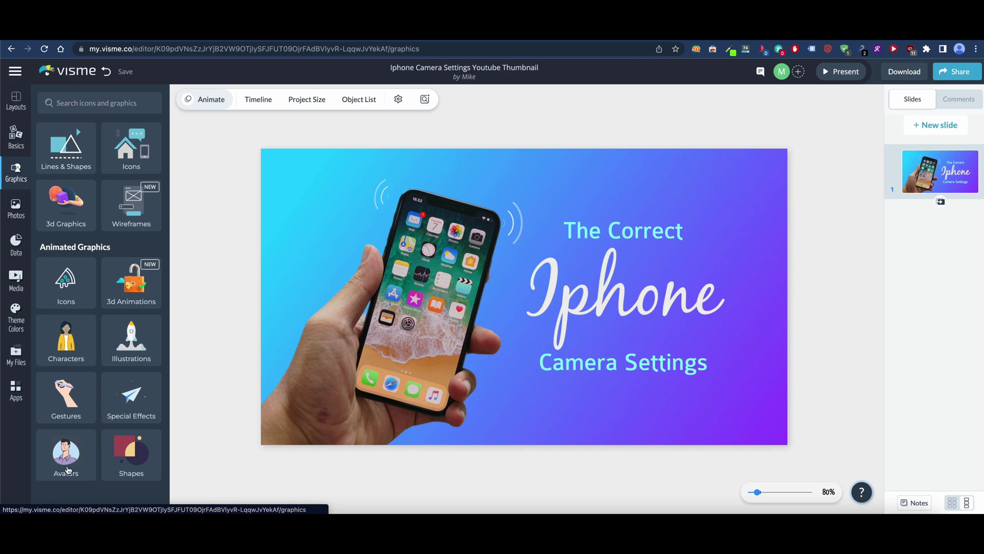
# - Add a cartoon man avatar and drag it to the right side of the thumbnail
pyautogui.click(67, 464)
pyautogui.click(98, 314)
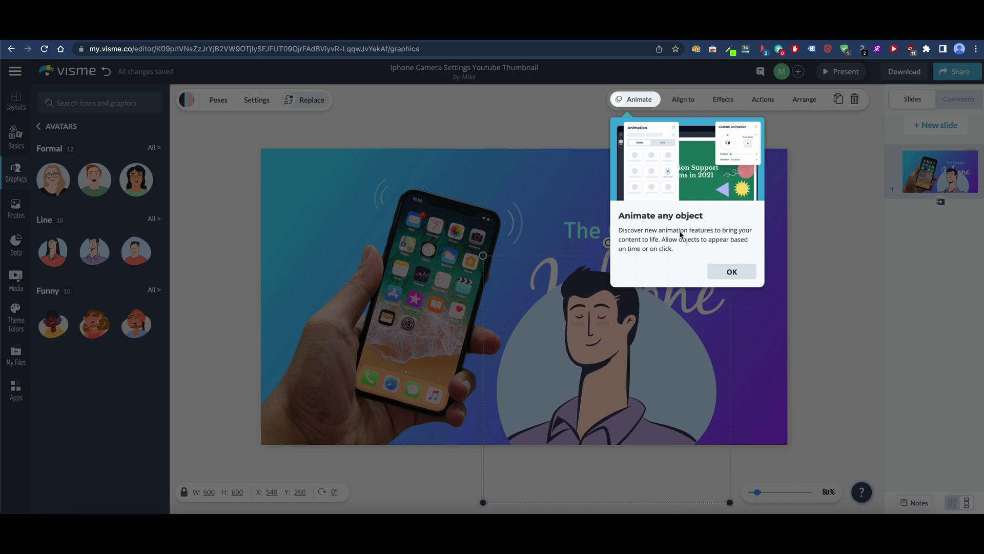
pyautogui.click(728, 271)
pyautogui.moveTo(609, 339); pyautogui.dragTo(697, 339)
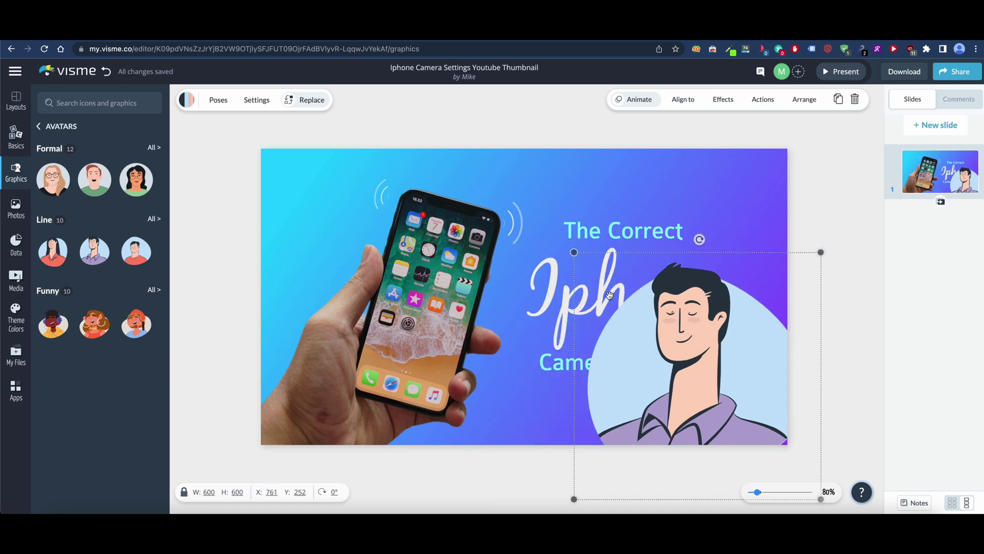
# - Move the Iphone title text up above the avatar, then nudge the avatar slightly right
pyautogui.moveTo(635, 297); pyautogui.dragTo(605, 235)
pyautogui.press('Escape')
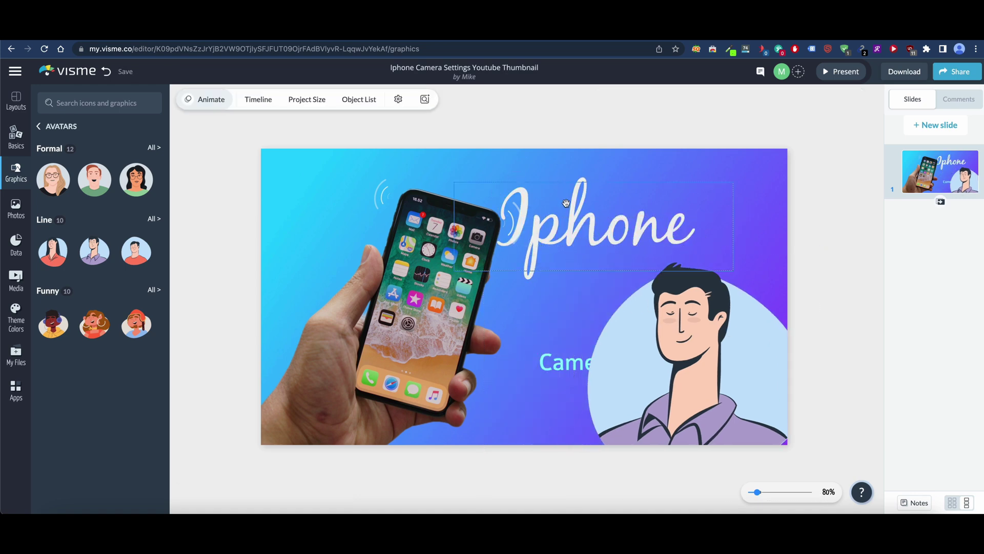
pyautogui.click(566, 203)
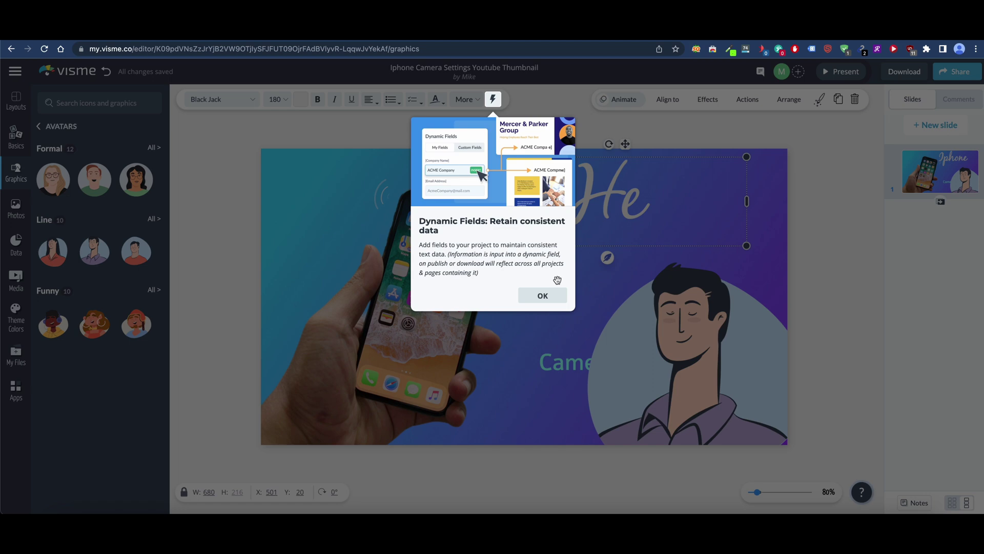
pyautogui.click(542, 295)
pyautogui.click(623, 333)
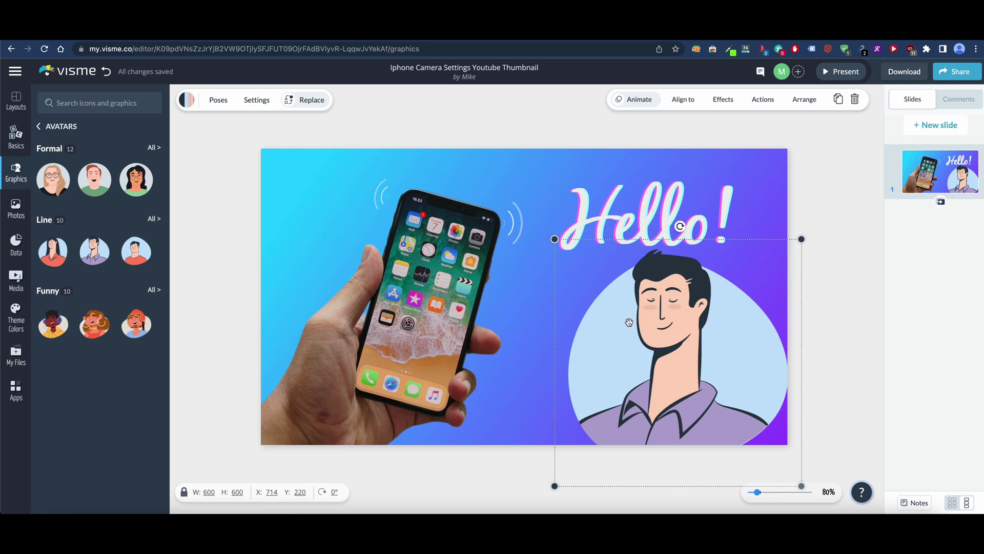
pyautogui.hotkey('shift', 'Right')
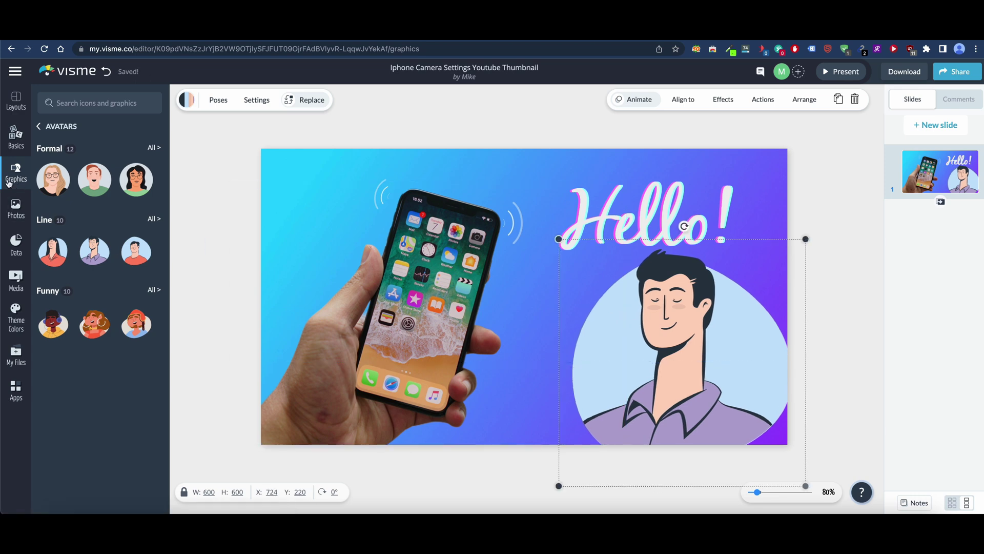
# - Search the photo library for 'happy face', then switch to the Data elements library
pyautogui.click(16, 209)
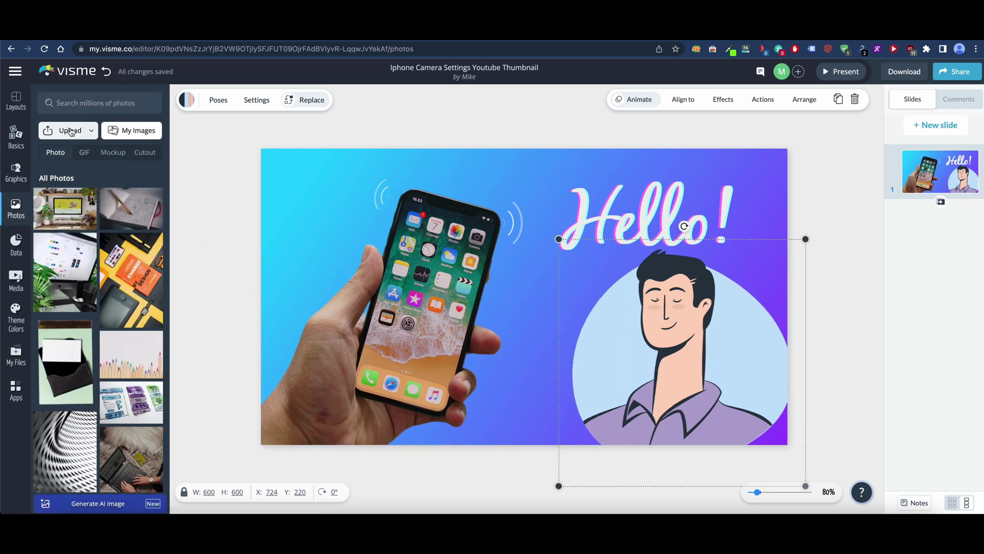
pyautogui.scroll(-5, 82, 250)
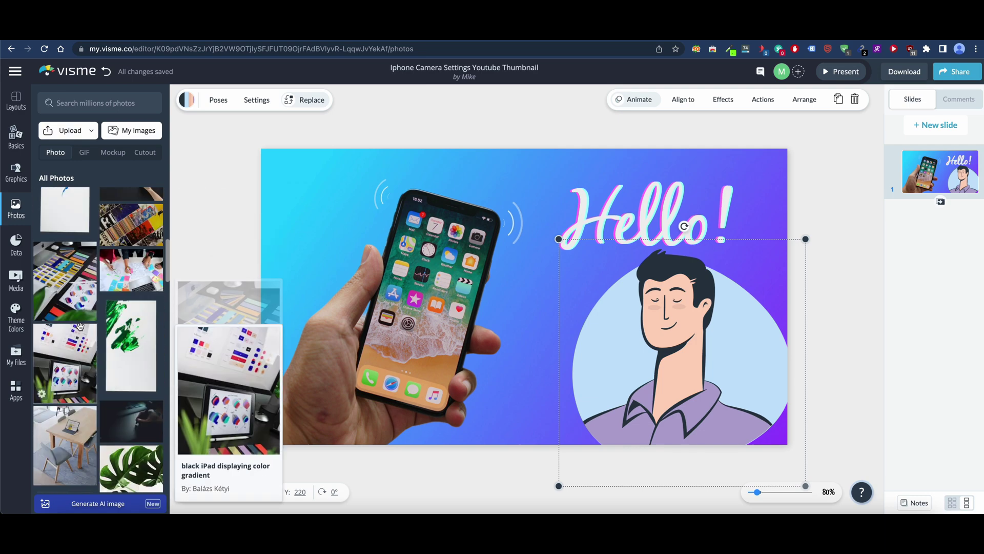
pyautogui.scroll(5, 82, 250)
pyautogui.click(100, 102)
pyautogui.write('ha')
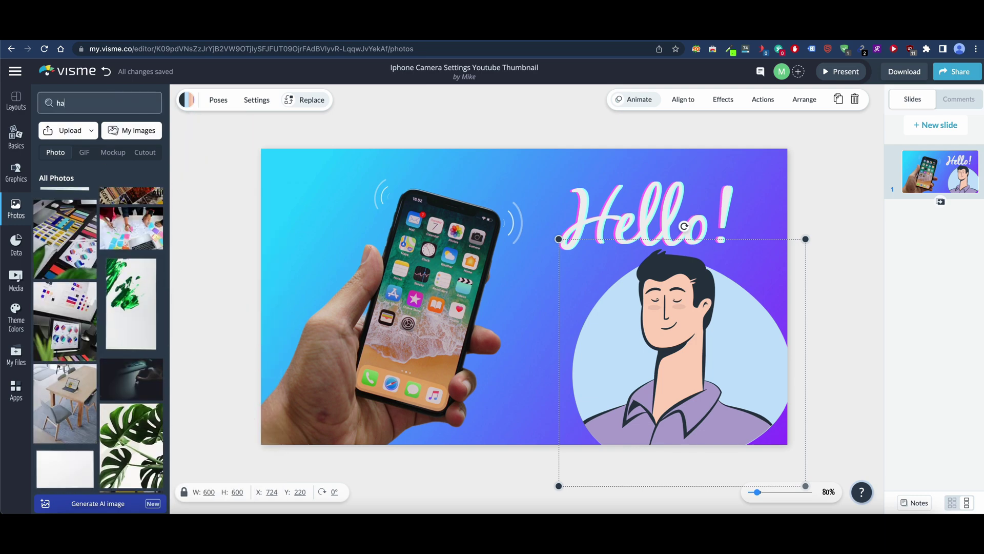
pyautogui.write('ppy face')
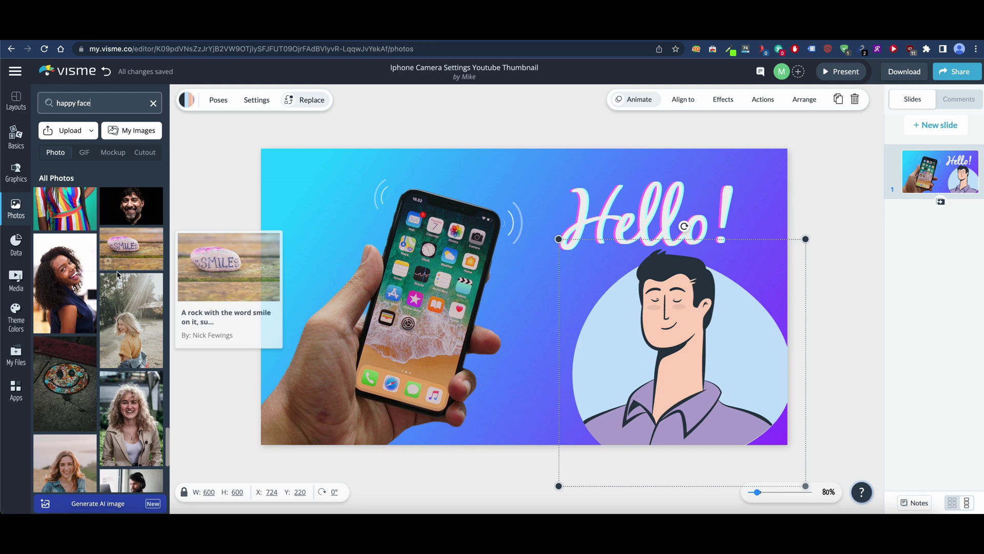
pyautogui.click(16, 245)
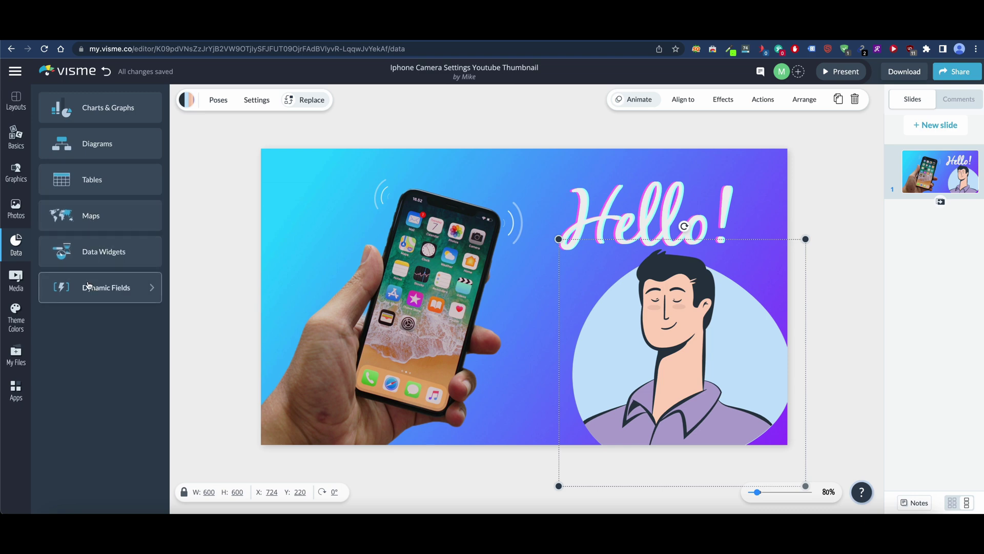
# - Browse stock videos and theme colour palettes, then scroll through the Apps integrations list
pyautogui.click(13, 281)
pyautogui.click(105, 105)
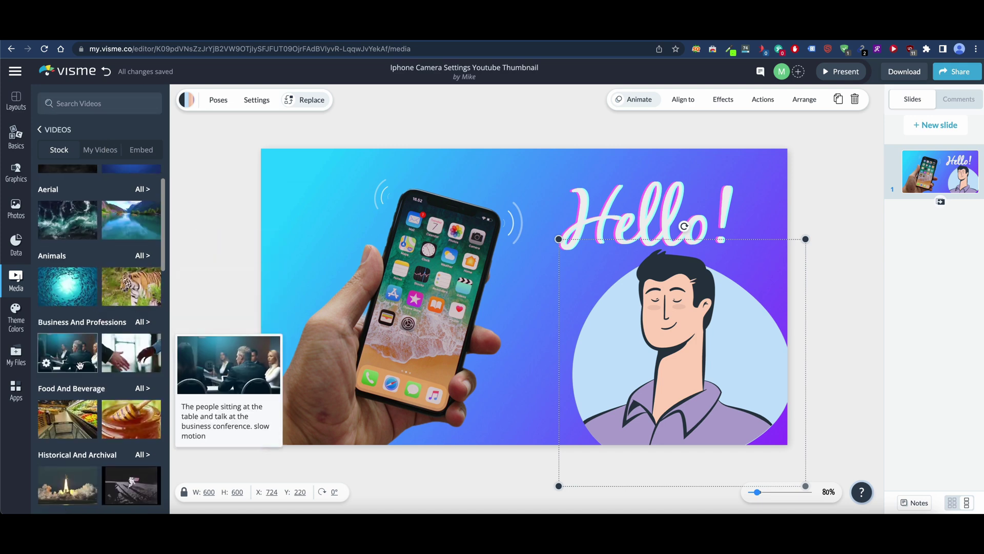
pyautogui.click(16, 314)
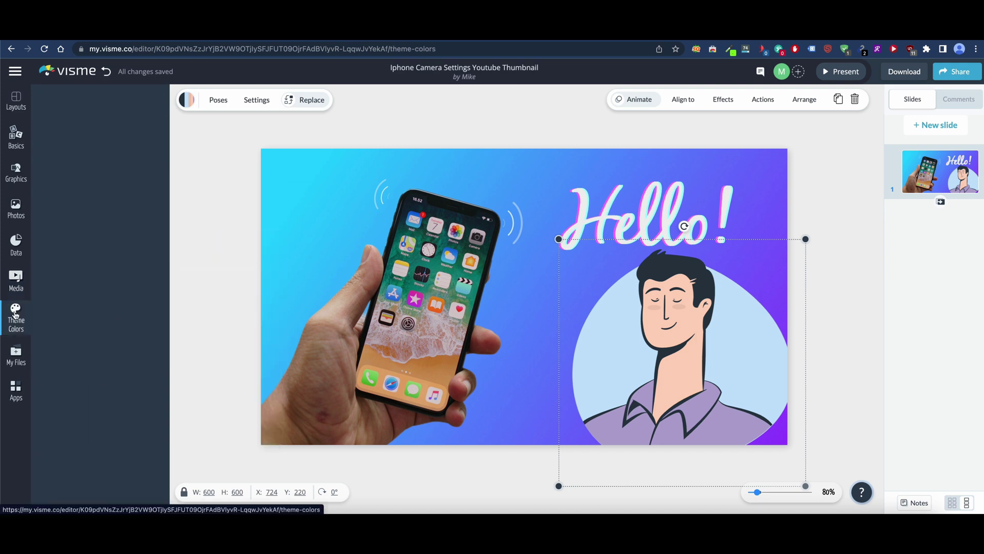
pyautogui.click(16, 388)
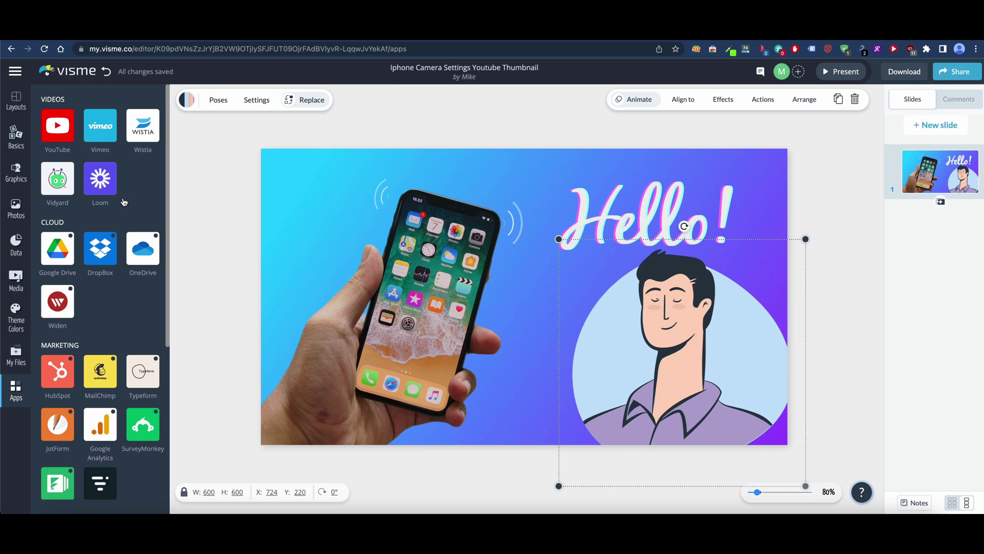
pyautogui.scroll(-3, 126, 276)
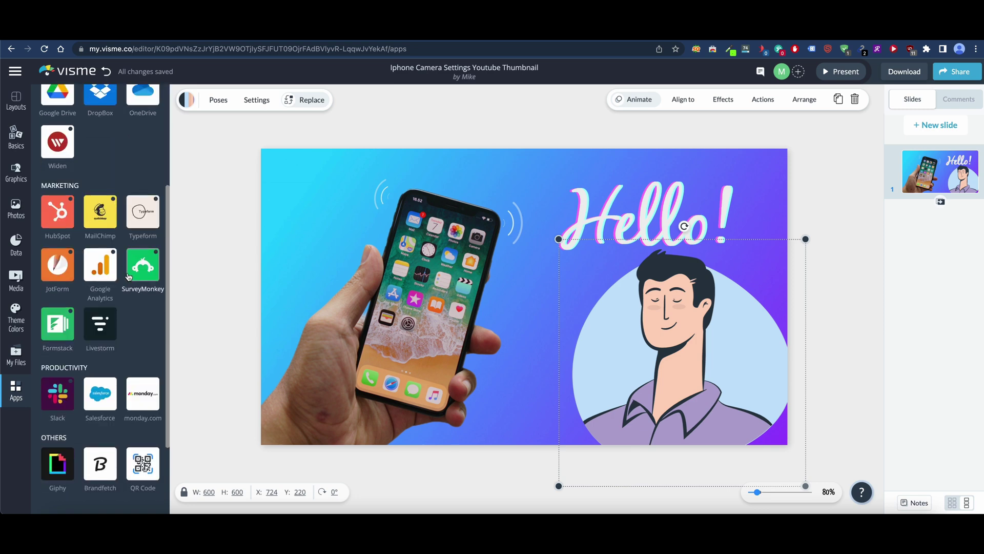
pyautogui.scroll(-2, 131, 287)
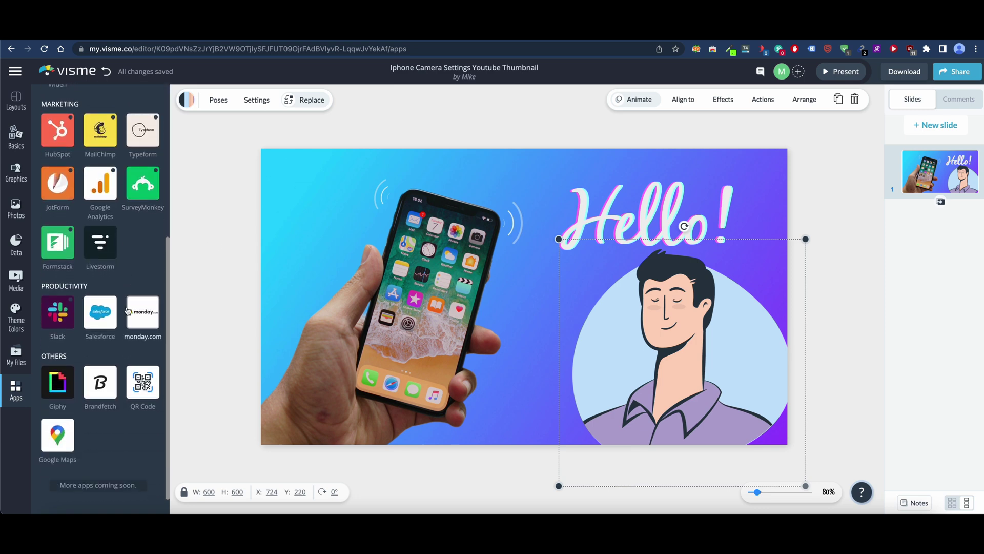
pyautogui.scroll(2, 129, 313)
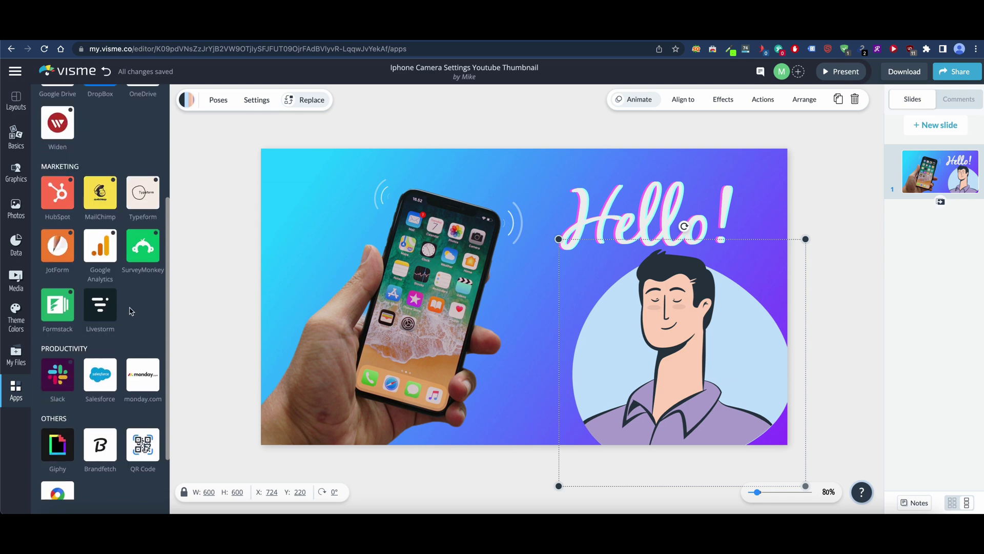
pyautogui.scroll(4, 131, 310)
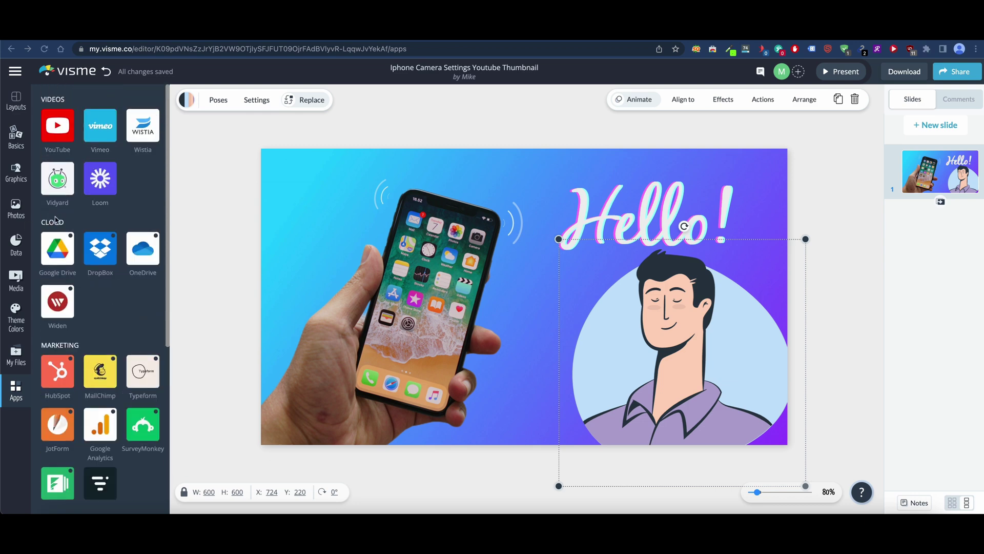
# - Back in the photo library, view the GIF, mockup and cutout results for 'happy face'
pyautogui.click(20, 215)
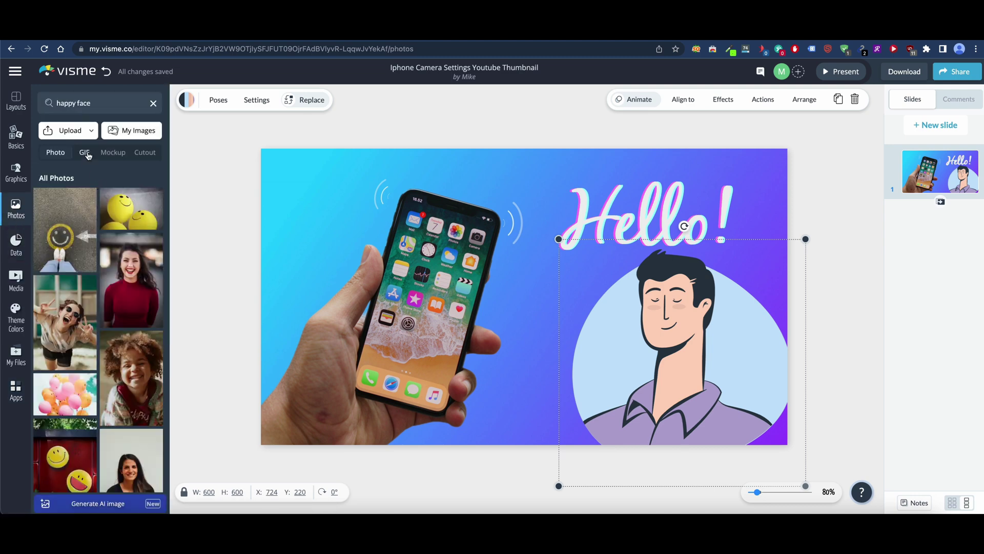
pyautogui.click(85, 153)
pyautogui.click(112, 152)
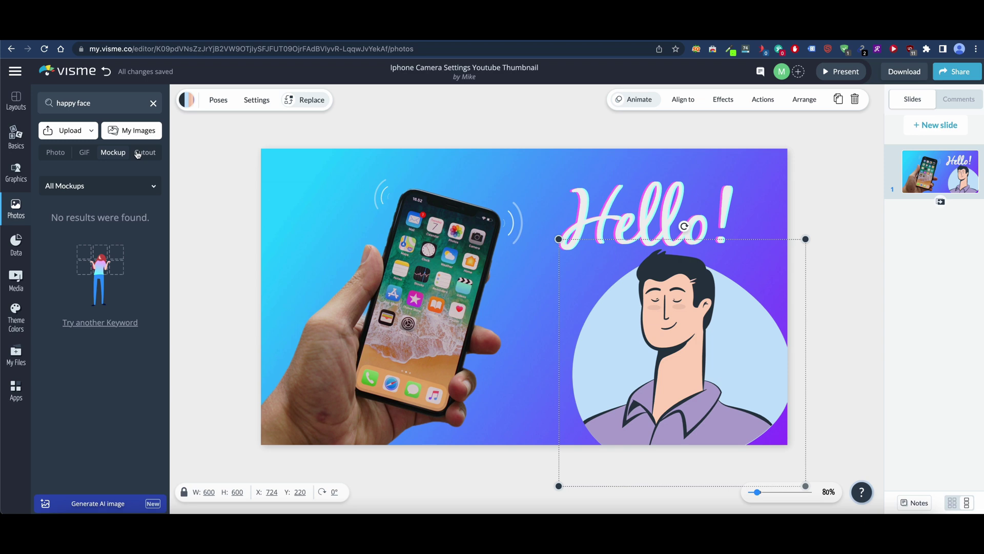
pyautogui.click(138, 154)
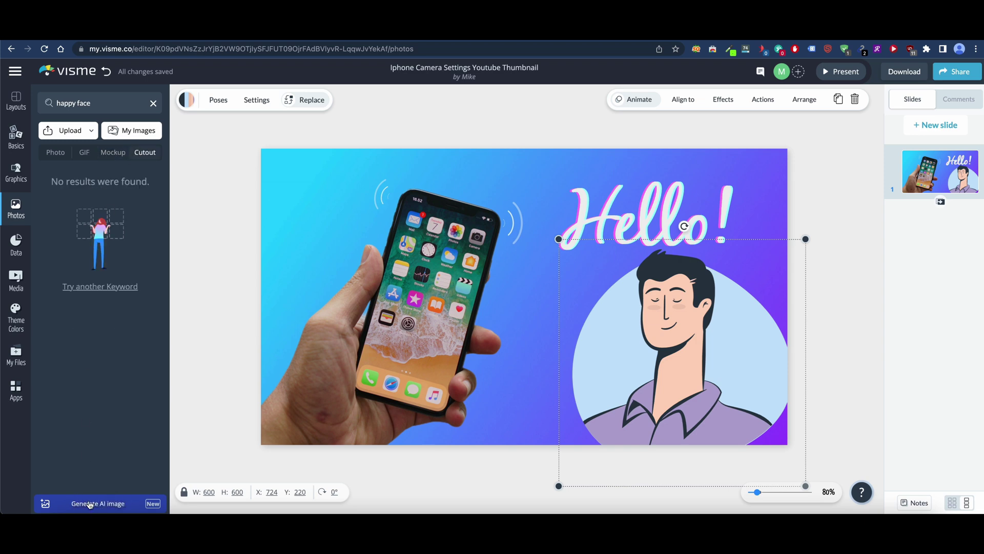
# - Generate 3D high-resolution AI images of 'happy person on beach with drink and sunset' and delete the phone photo
pyautogui.click(138, 506)
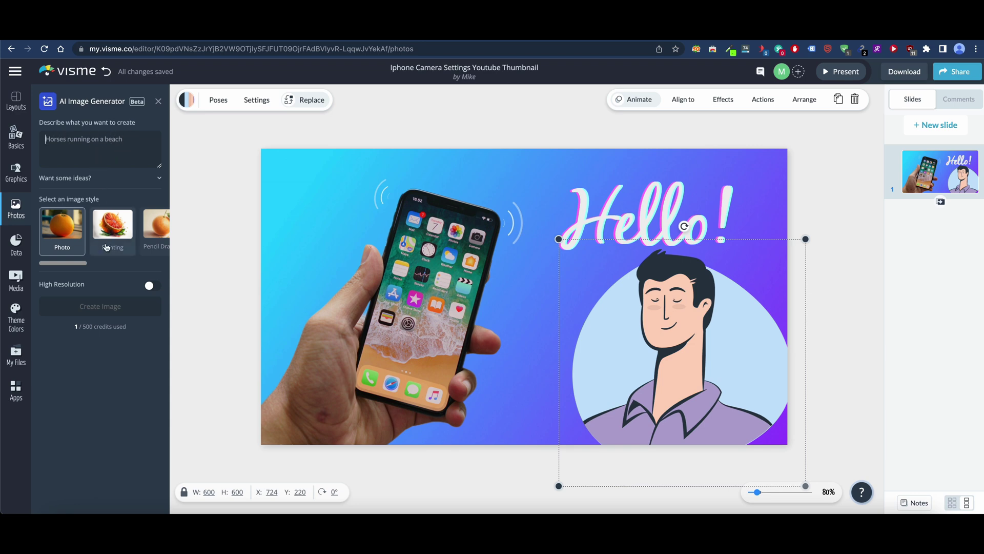
pyautogui.moveTo(82, 267)
pyautogui.mouseDown()
pyautogui.moveTo(95, 267)
pyautogui.moveTo(71, 265)
pyautogui.moveTo(98, 265)
pyautogui.mouseUp()
pyautogui.click(151, 286)
pyautogui.click(116, 224)
pyautogui.click(101, 154)
pyautogui.write('haa')
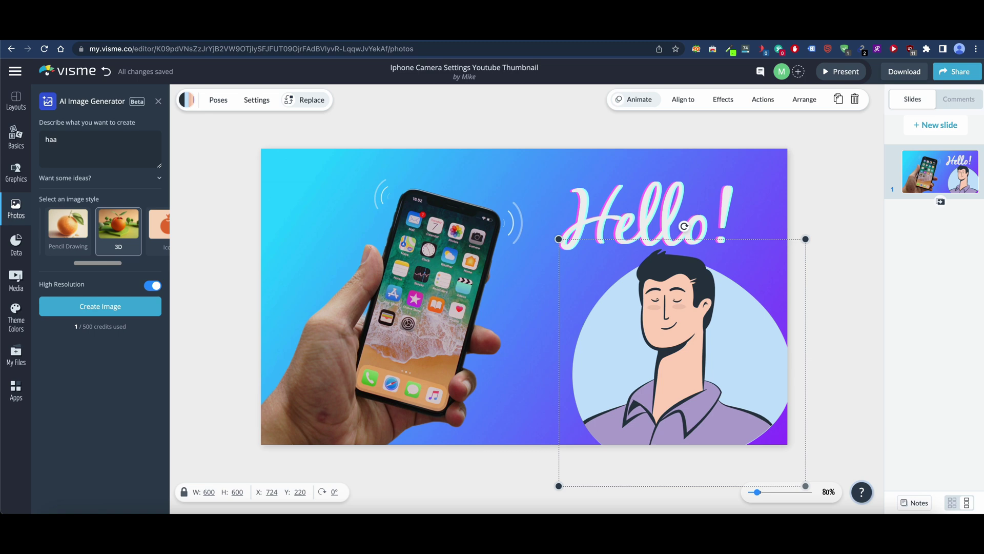
pyautogui.write('py person on beach with drink and sunset')
pyautogui.press('Return')
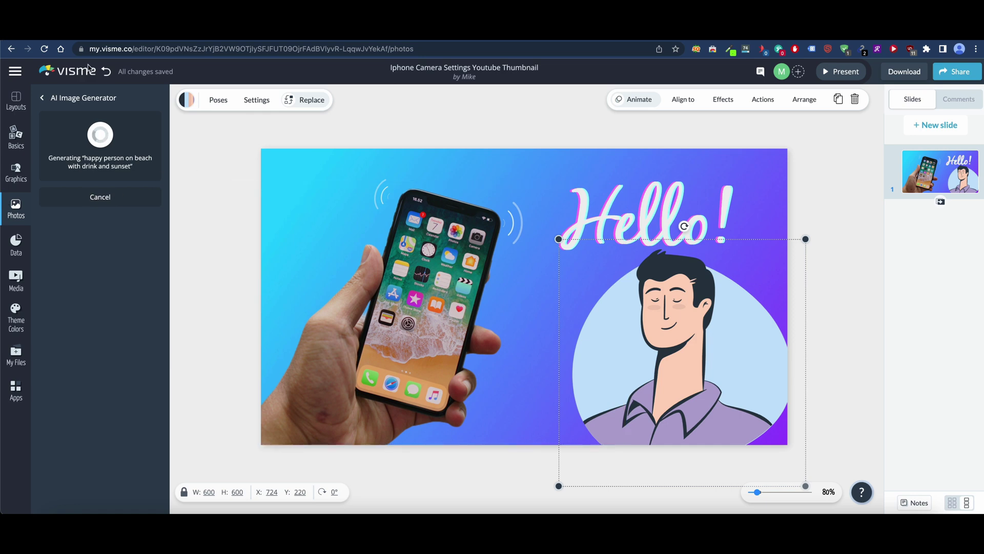
pyautogui.click(432, 290)
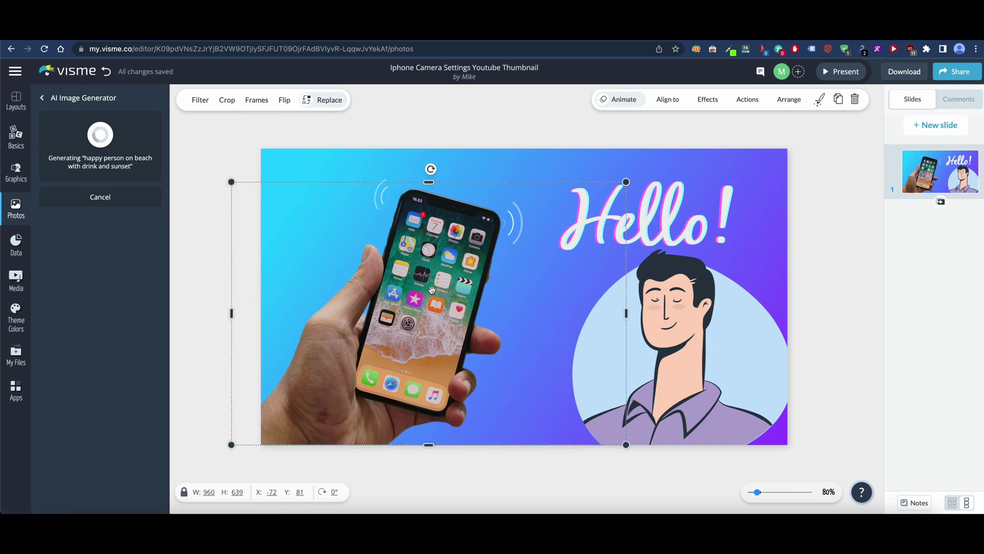
pyautogui.press('Delete')
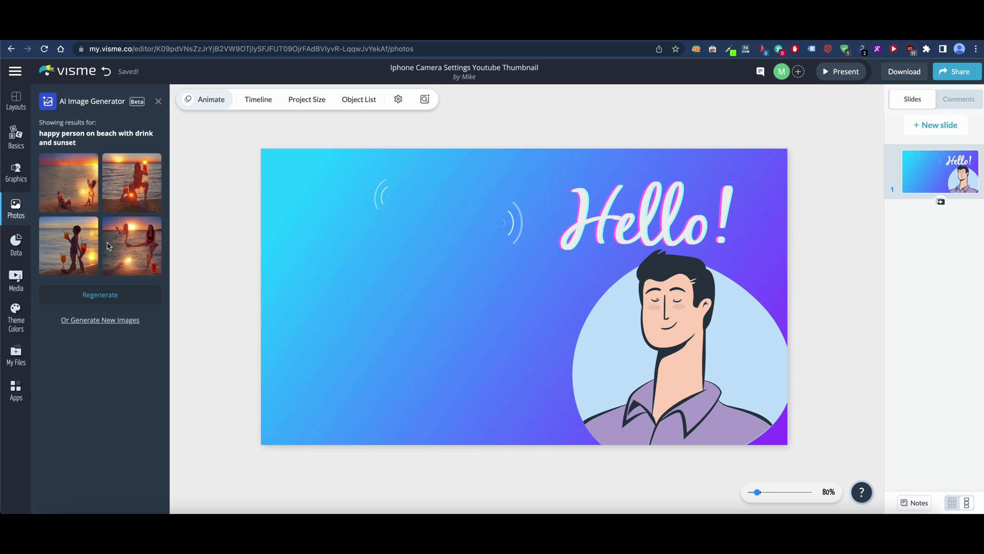
# - Add the first AI beach image, nudge it down slightly, and drop another AI result onto it
pyautogui.click(67, 182)
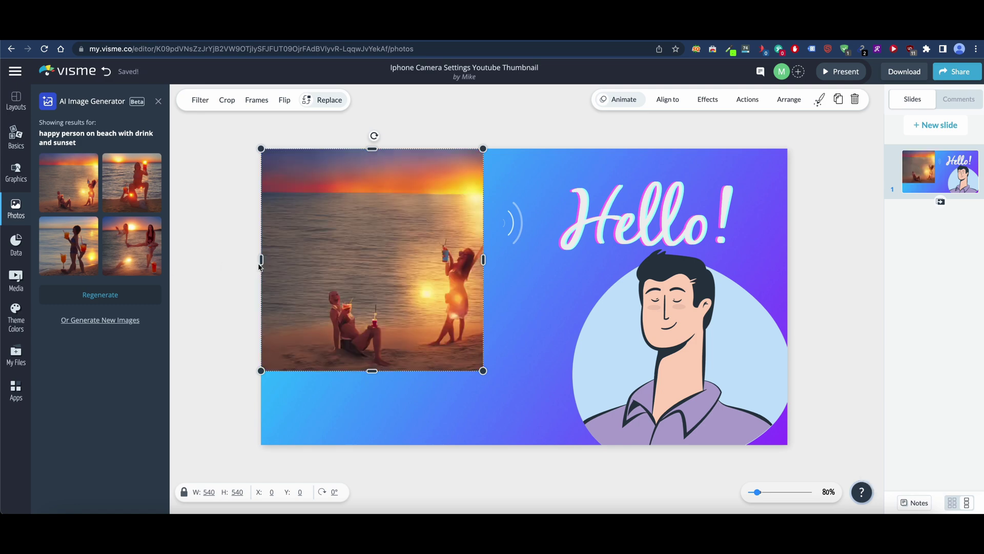
pyautogui.moveTo(322, 227); pyautogui.dragTo(321, 247)
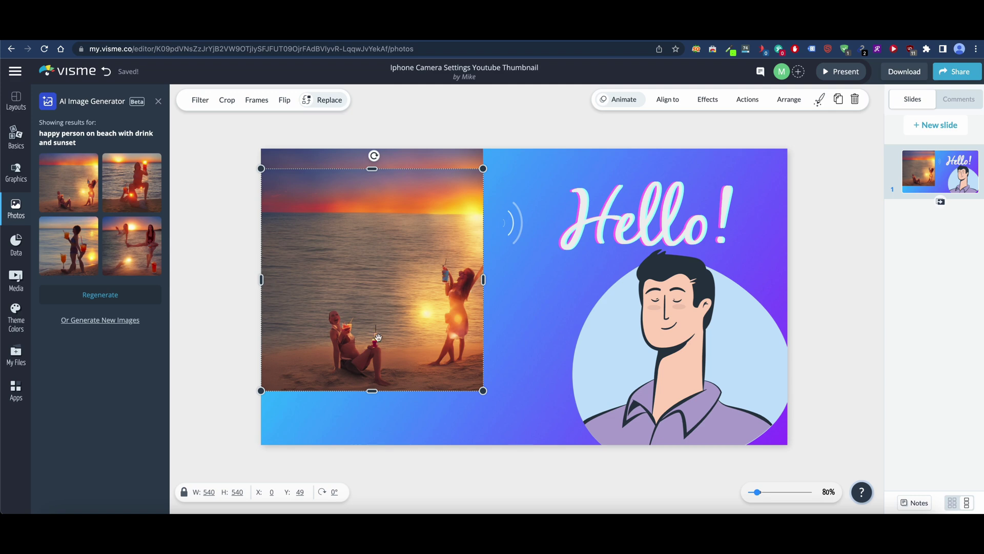
pyautogui.moveTo(378, 336); pyautogui.dragTo(382, 335)
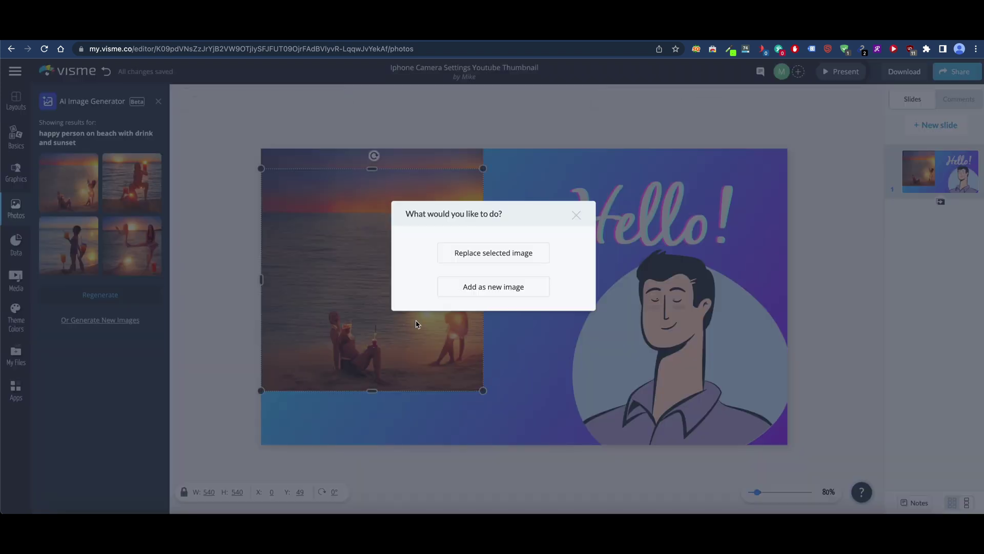
# - Replace the photo with the AI image of two women in the sunset sea, then select all slide elements
pyautogui.click(497, 262)
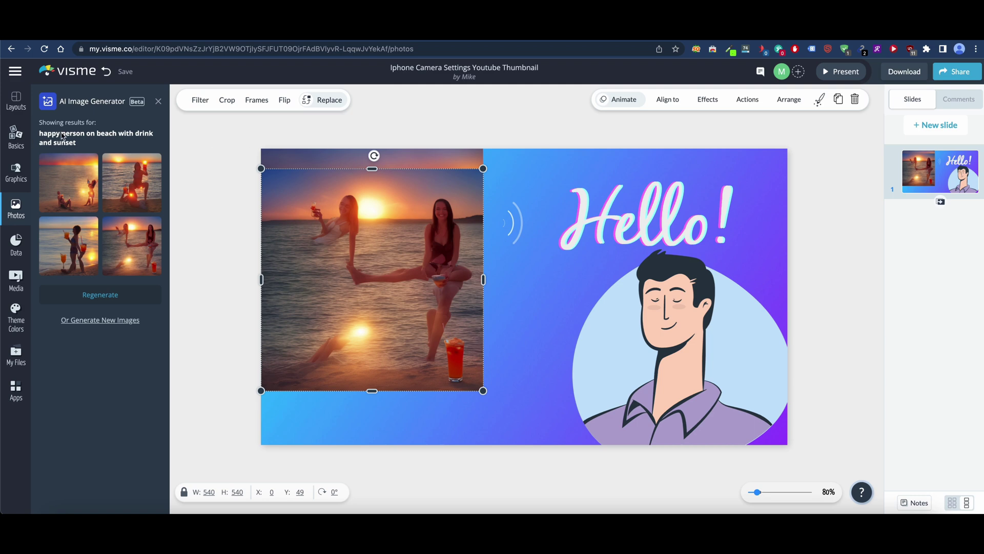
pyautogui.hotkey('ctrl', 'a')
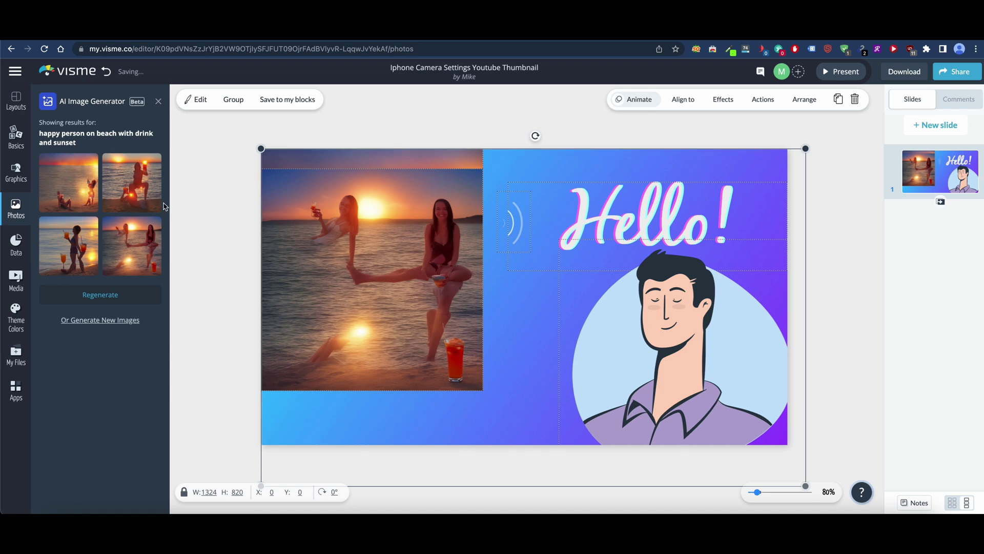
pyautogui.moveTo(120, 233)
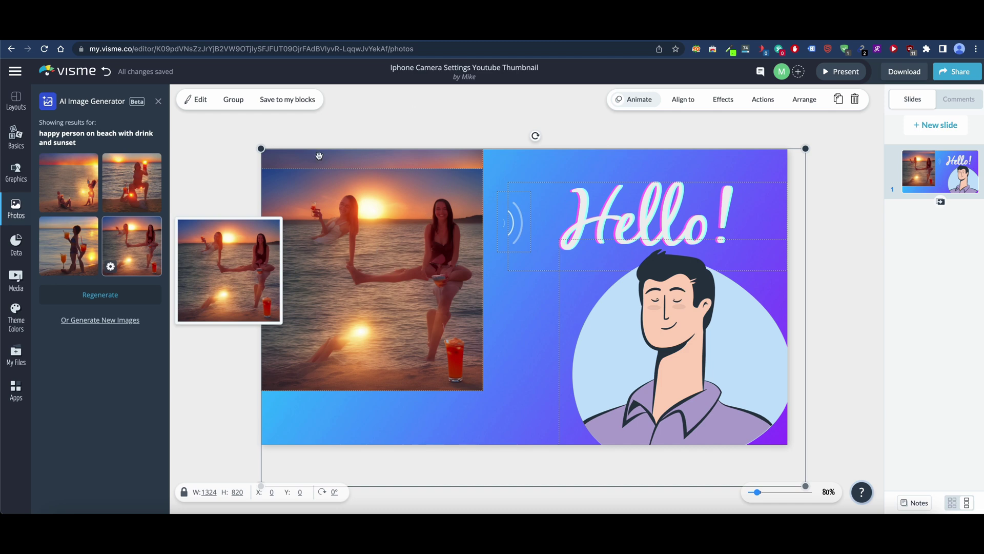
pyautogui.moveTo(183, 241); pyautogui.dragTo(185, 241)
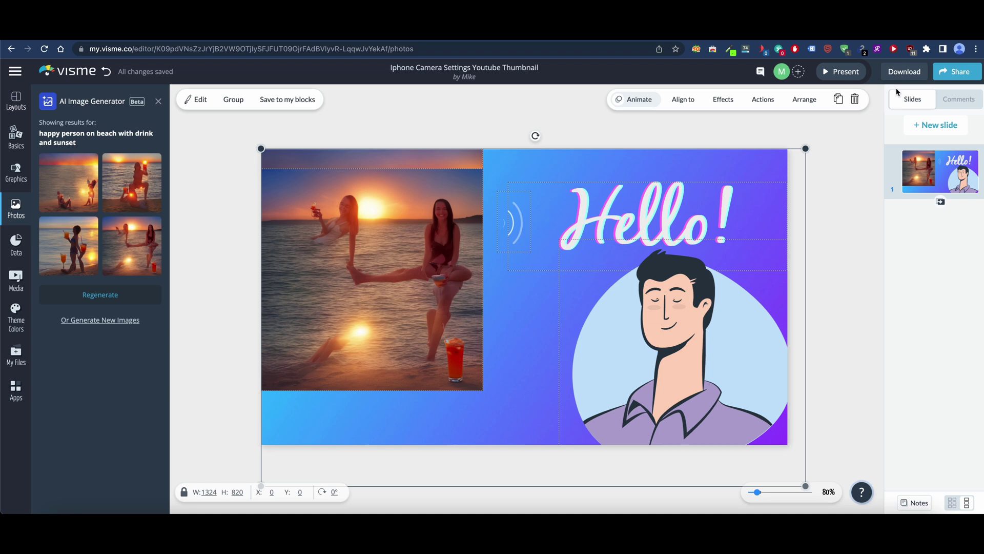
# - Open the Share Online window, select its title text, and close it again
pyautogui.click(957, 71)
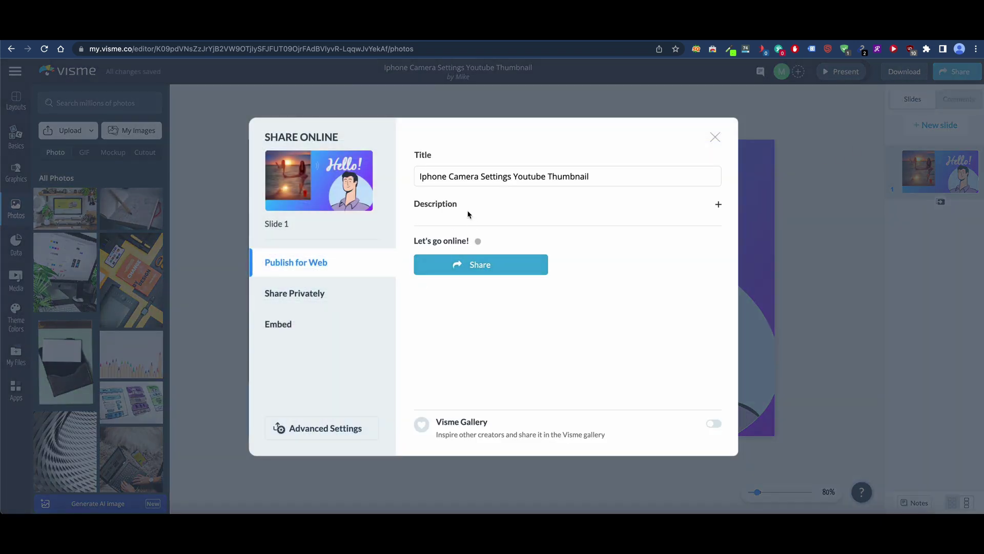
pyautogui.moveTo(615, 171); pyautogui.dragTo(438, 160)
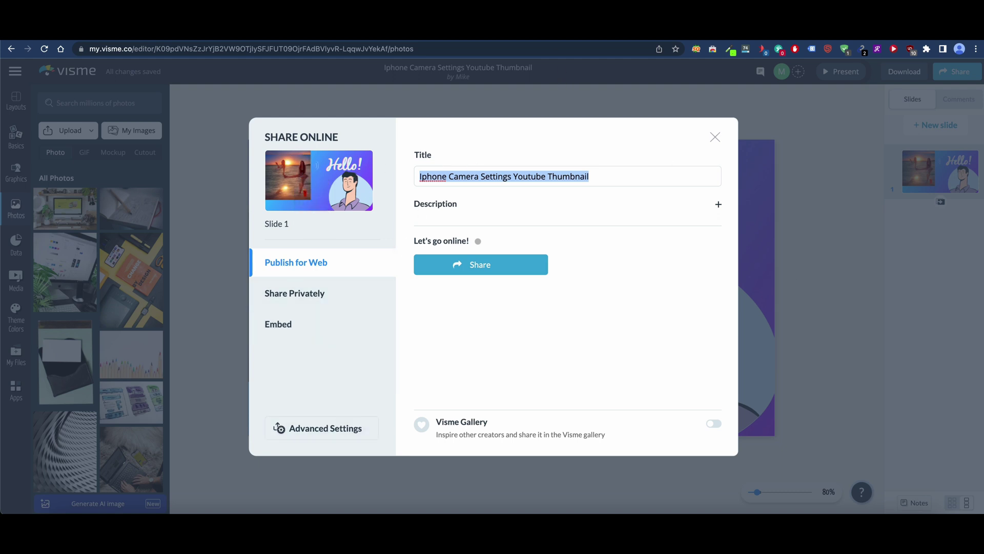
pyautogui.click(715, 136)
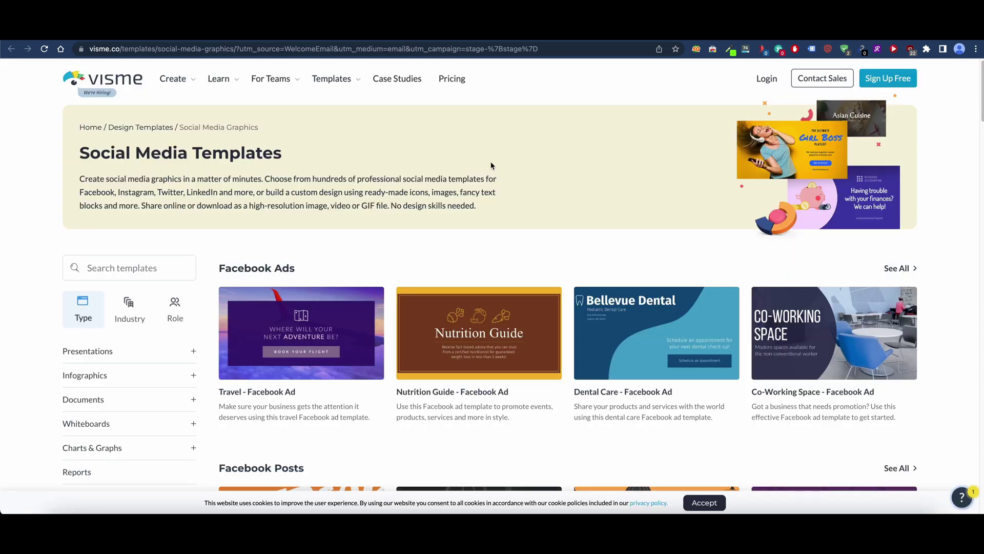
# - Collapse Social Media Graphics, expand More, Brochures and Printables, and open the White Papers templates
pyautogui.scroll(-5, 157, 291)
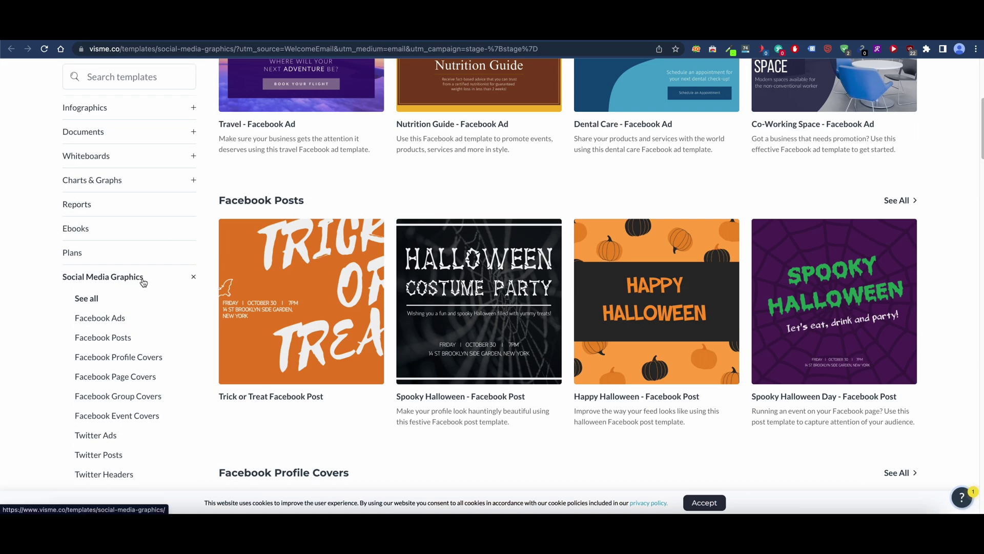
pyautogui.click(139, 280)
pyautogui.scroll(-3, 132, 288)
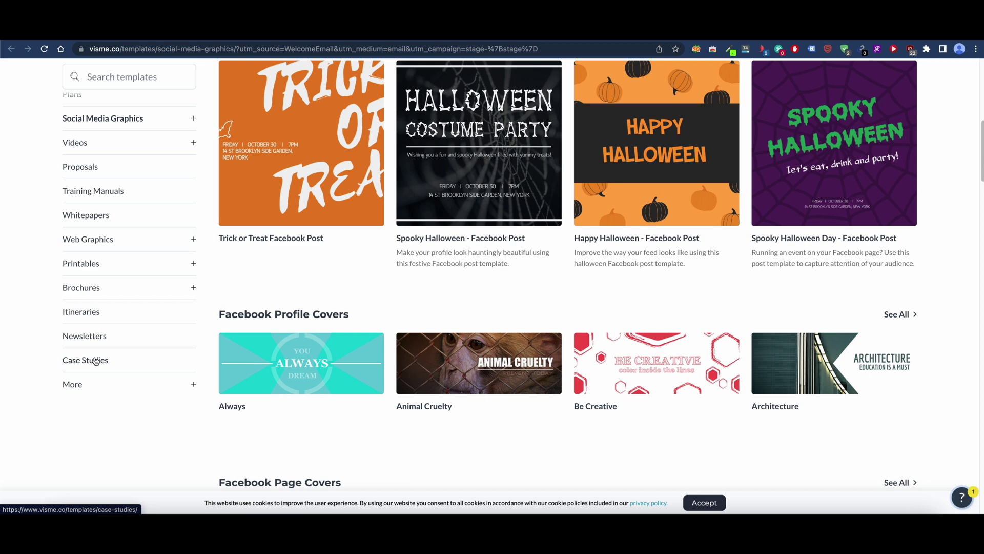
pyautogui.click(84, 384)
pyautogui.scroll(-3, 84, 384)
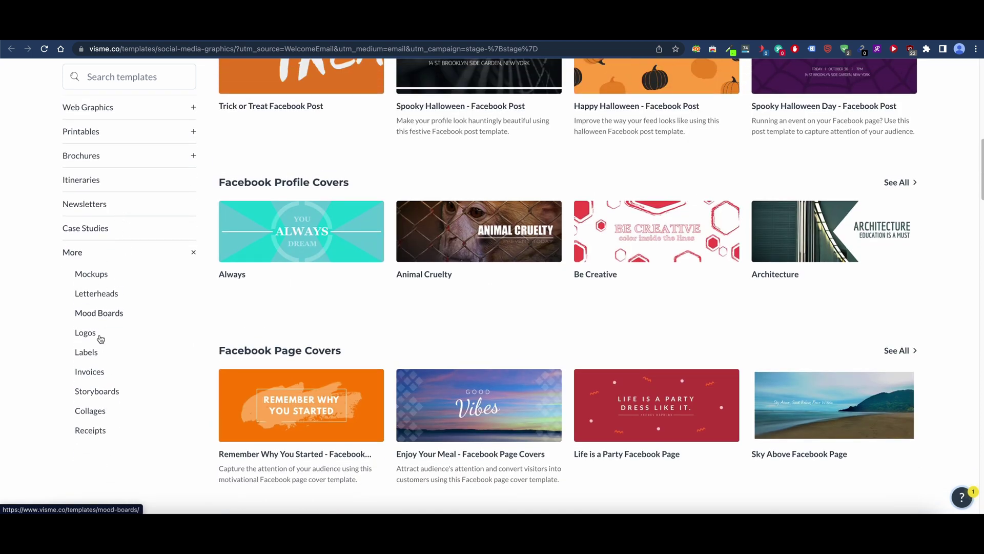
pyautogui.scroll(3, 98, 334)
pyautogui.click(123, 298)
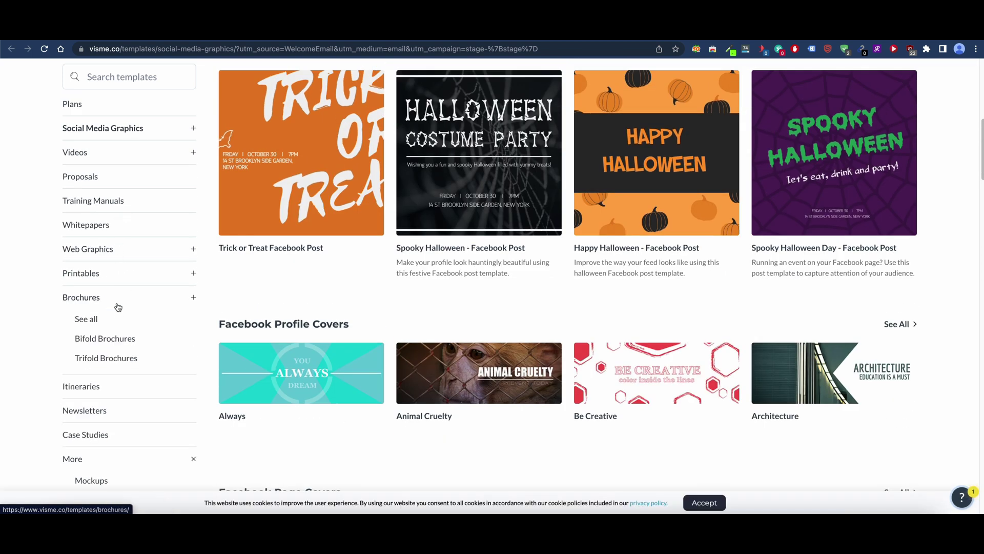
pyautogui.click(124, 286)
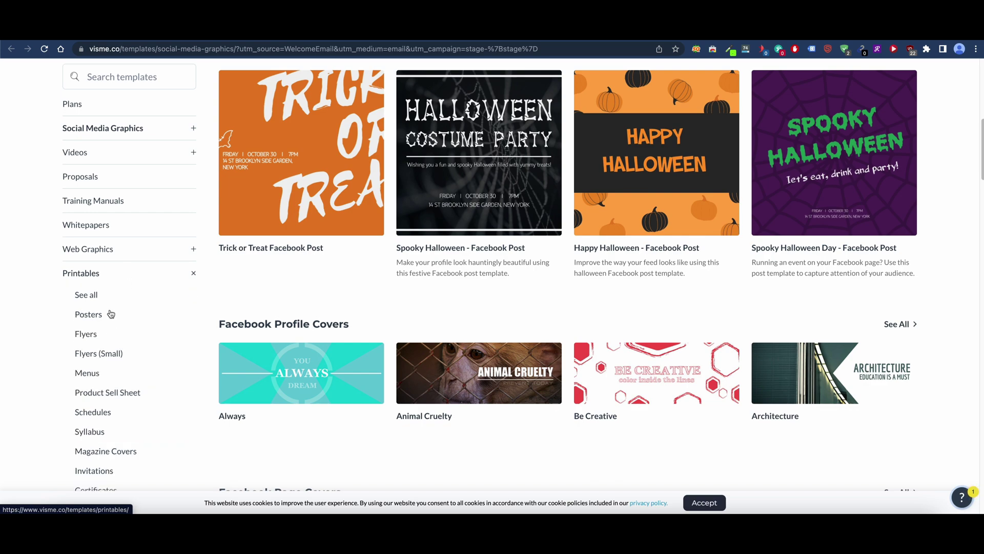
pyautogui.scroll(-2, 123, 331)
pyautogui.scroll(-5, 108, 340)
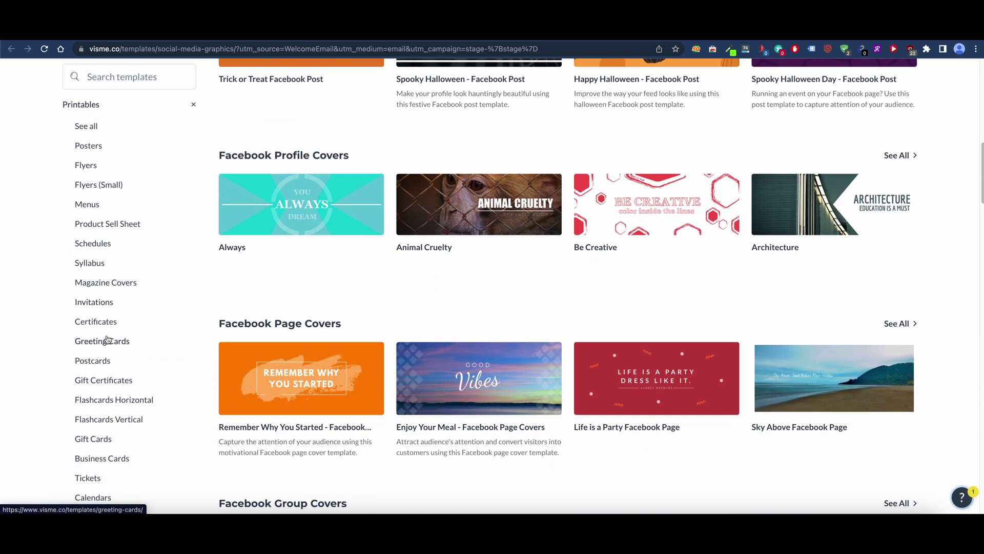
pyautogui.scroll(-3, 108, 363)
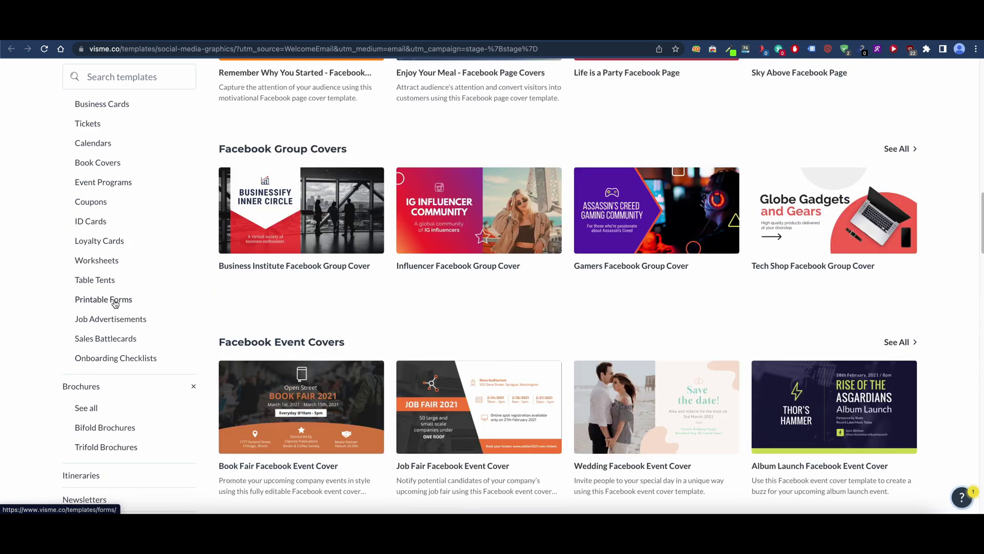
pyautogui.scroll(7, 114, 307)
pyautogui.scroll(1, 97, 281)
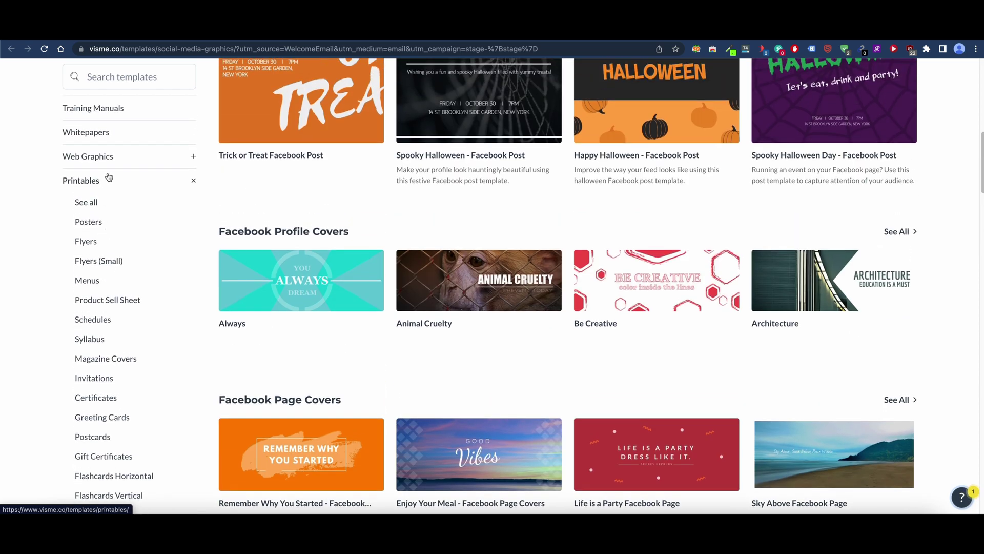
pyautogui.click(95, 157)
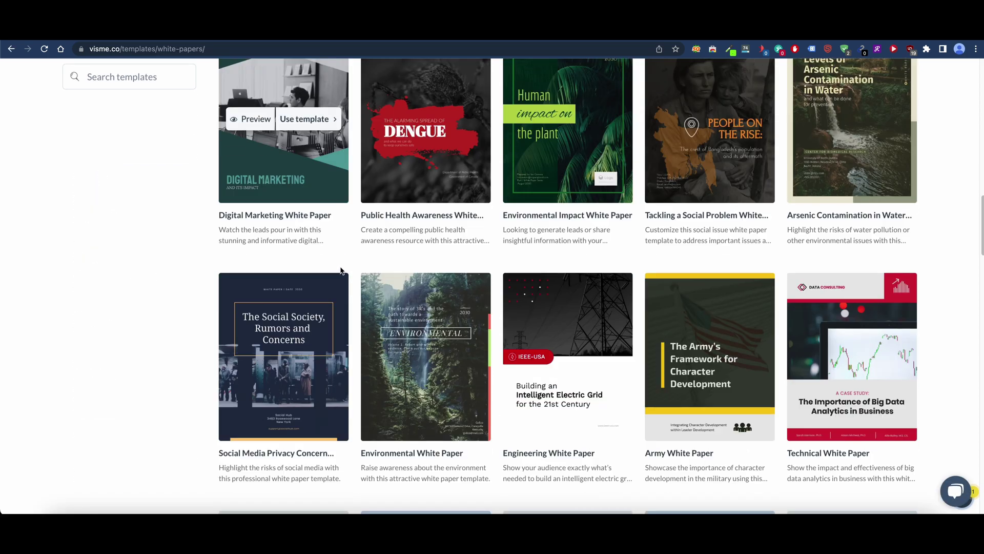
# - Expand the Printables, Web Graphics and Social Media Graphics categories in the sidebar
pyautogui.scroll(5, 116, 279)
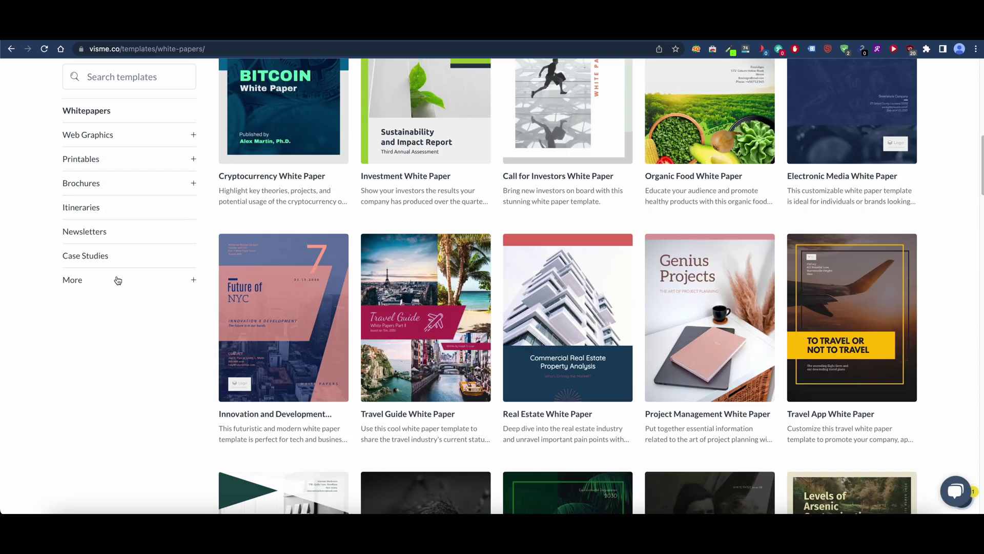
pyautogui.scroll(5, 104, 227)
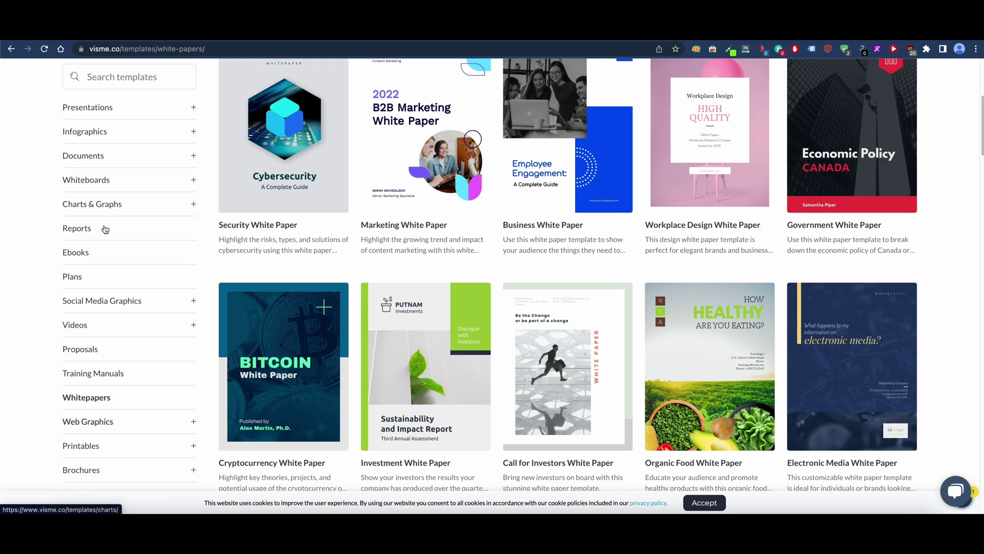
pyautogui.scroll(-6, 103, 226)
pyautogui.click(105, 162)
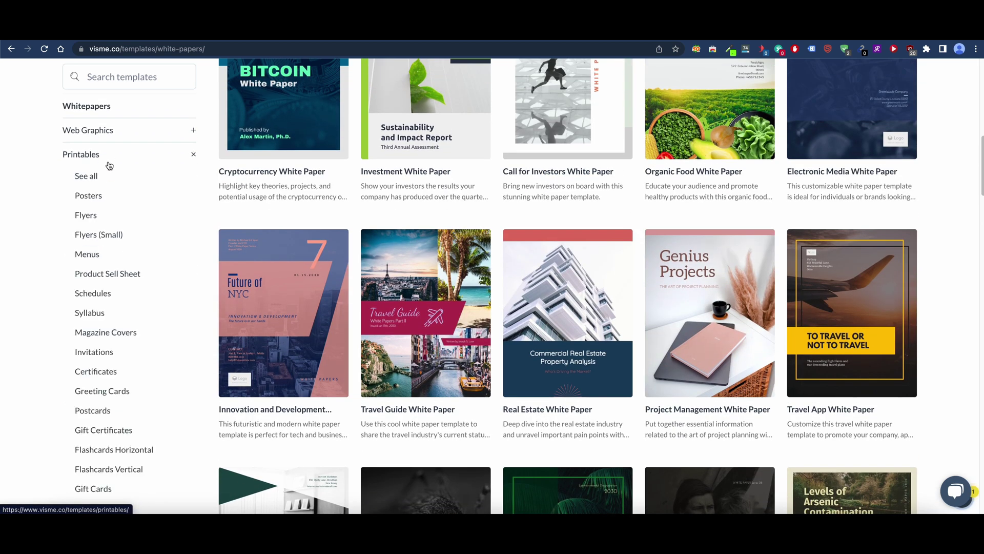
pyautogui.scroll(1, 123, 137)
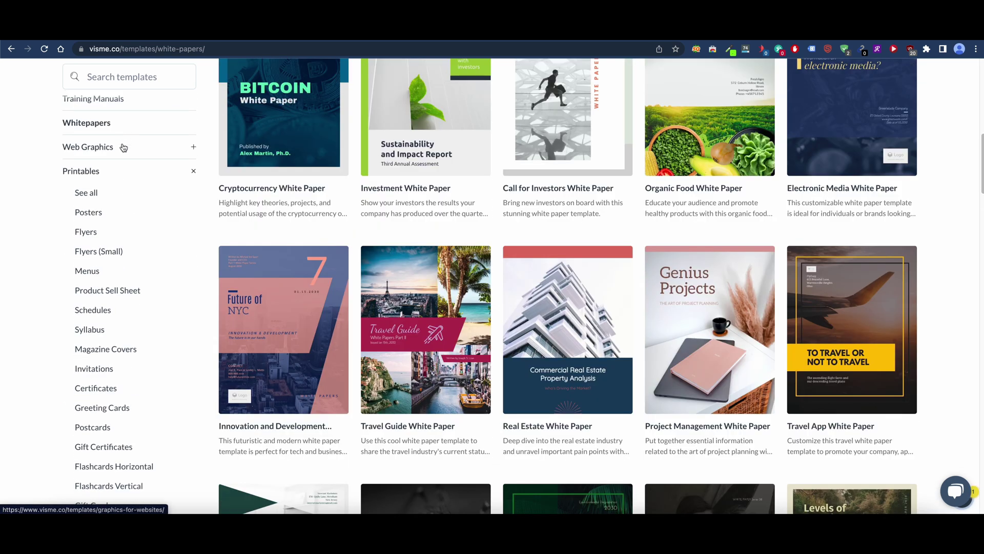
pyautogui.click(123, 148)
pyautogui.scroll(4, 91, 277)
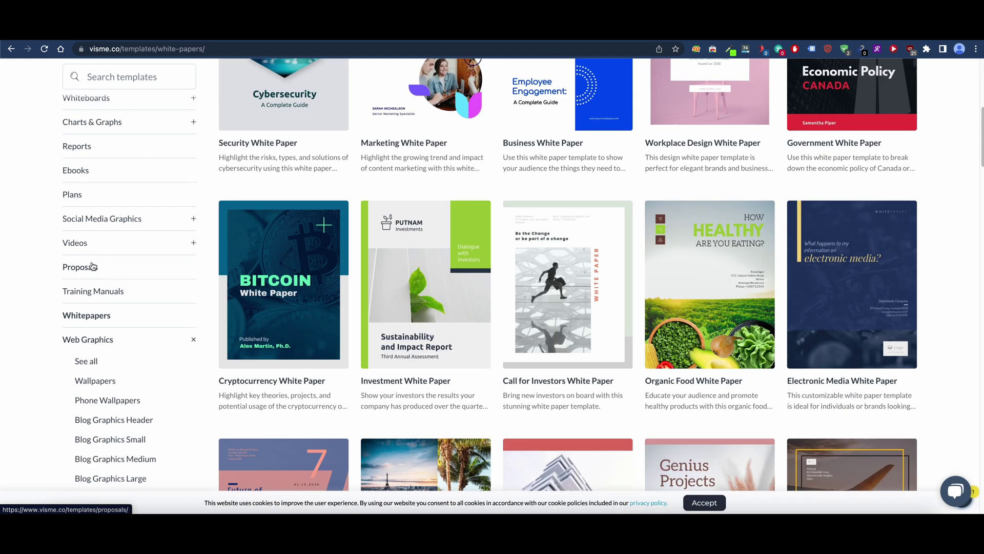
pyautogui.click(100, 220)
# - Open the Facebook Ads templates and scroll through the gallery
pyautogui.click(99, 259)
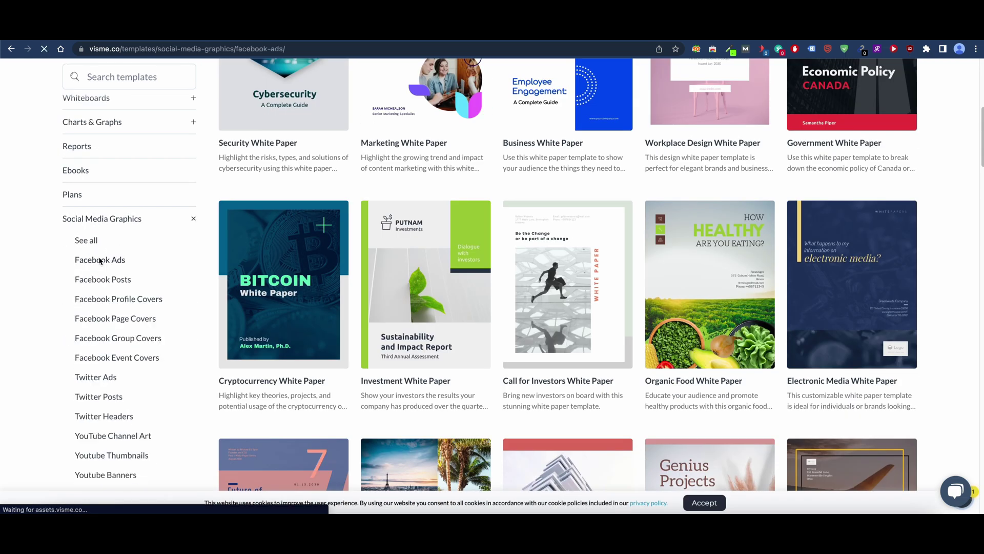
pyautogui.scroll(-4, 231, 279)
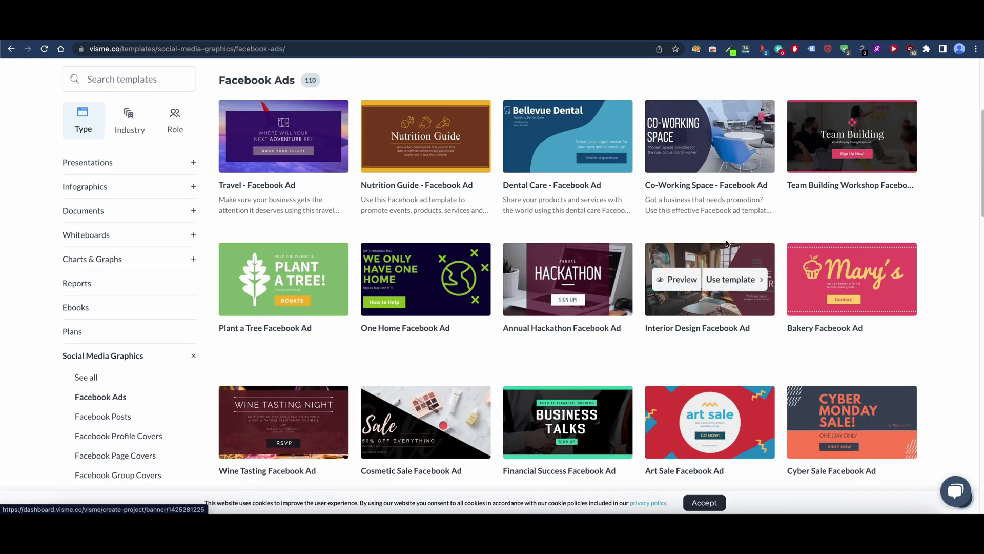
pyautogui.scroll(-3, 615, 279)
pyautogui.scroll(-6, 378, 251)
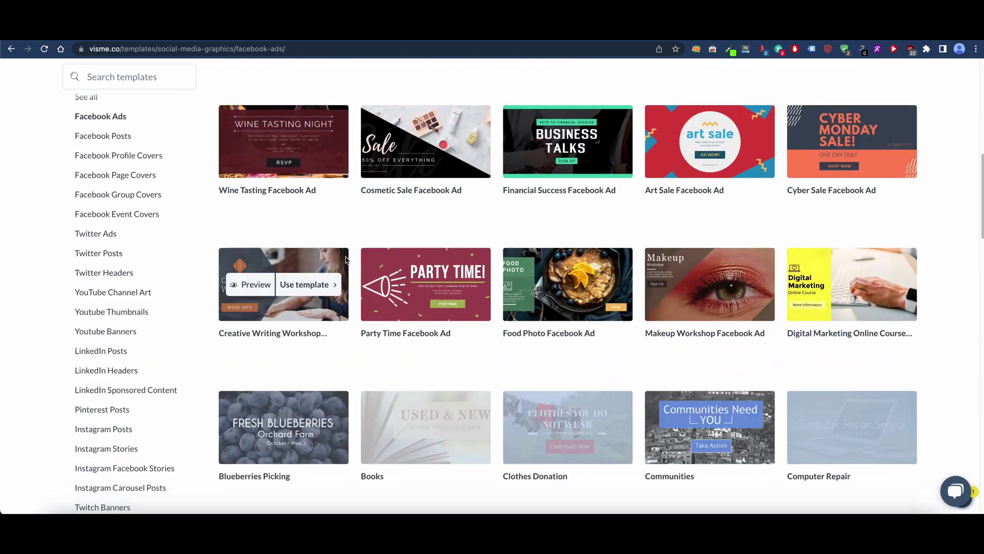
pyautogui.scroll(-8, 385, 256)
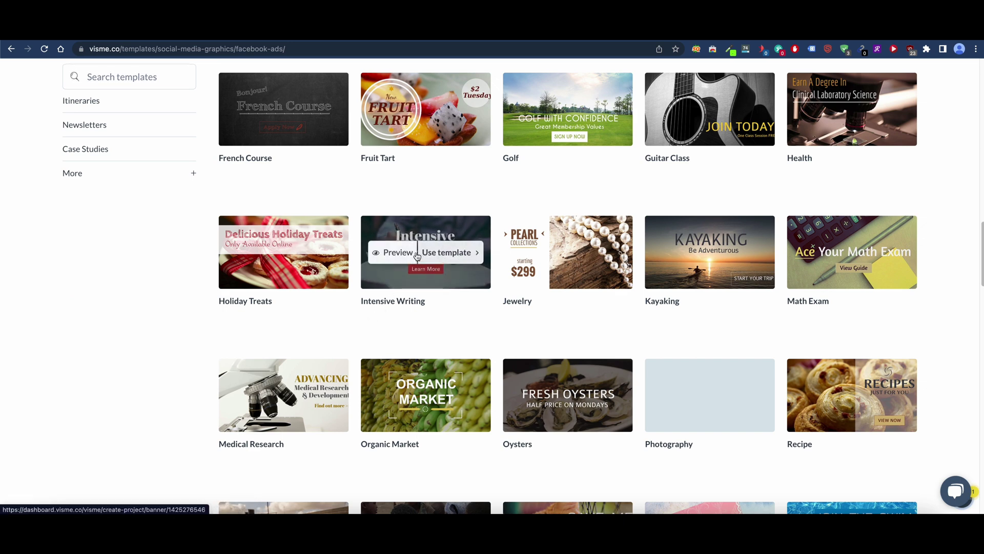
# - Look at the Intensive Writing template's page, then return to the Facebook Ad templates grid
pyautogui.click(441, 256)
pyautogui.scroll(-2, 461, 364)
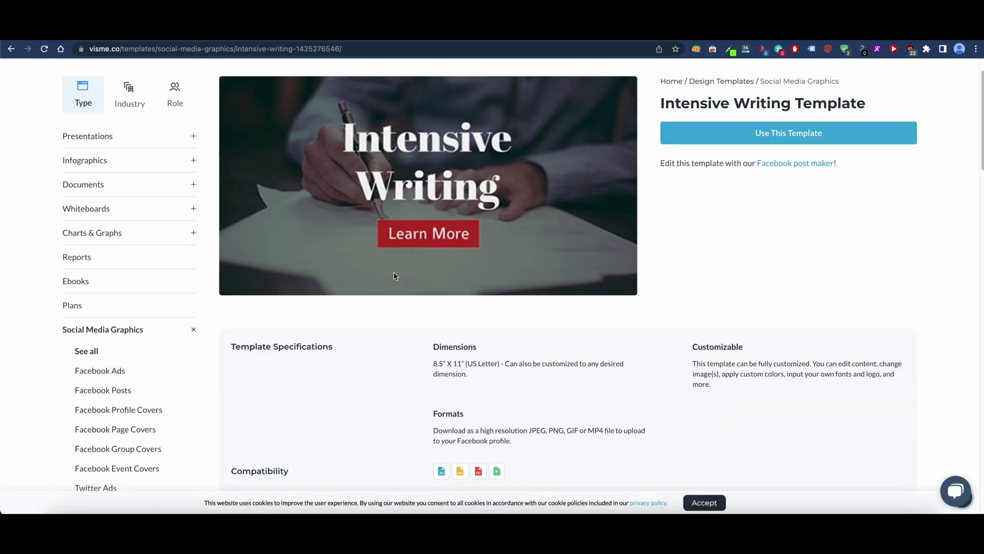
pyautogui.scroll(1, 395, 276)
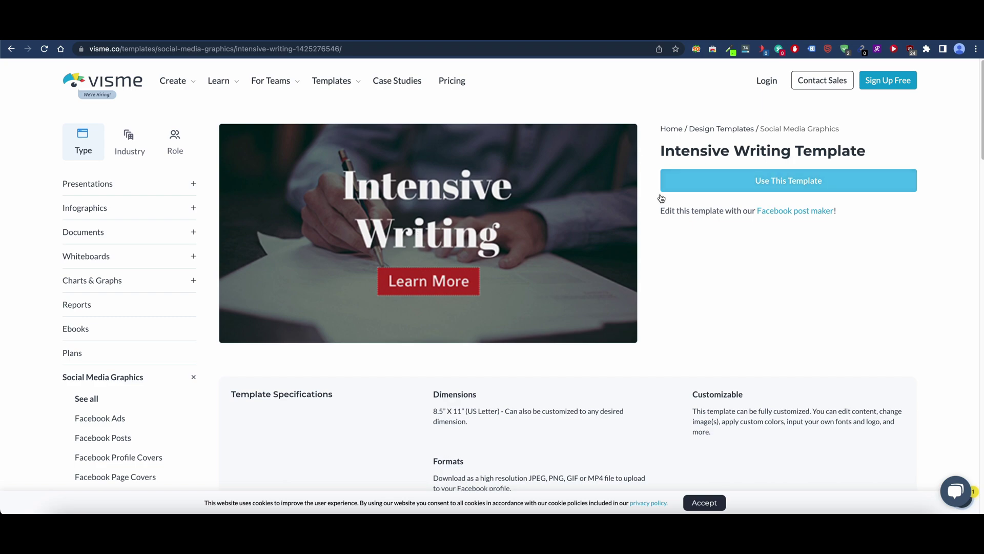
pyautogui.click(9, 47)
pyautogui.scroll(10, 385, 245)
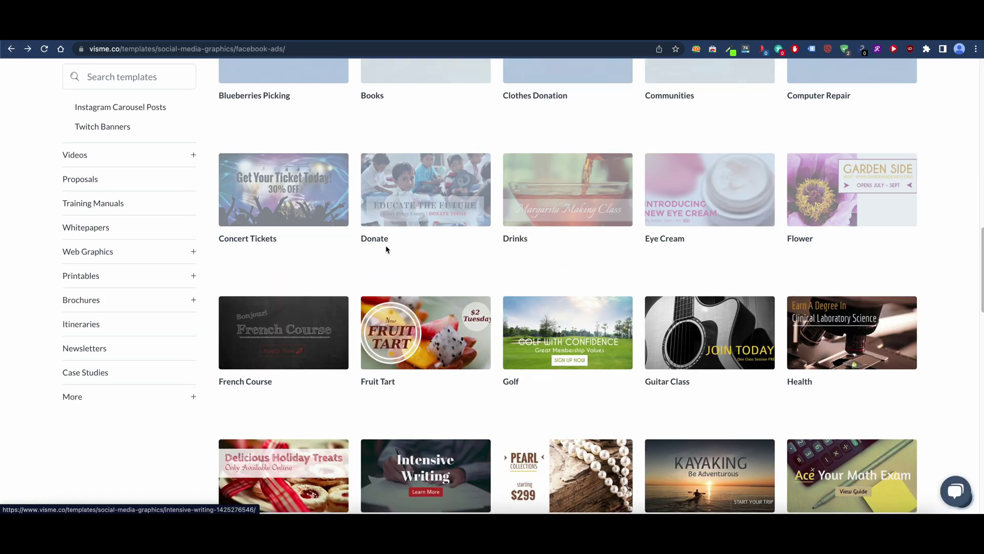
pyautogui.scroll(10, 357, 254)
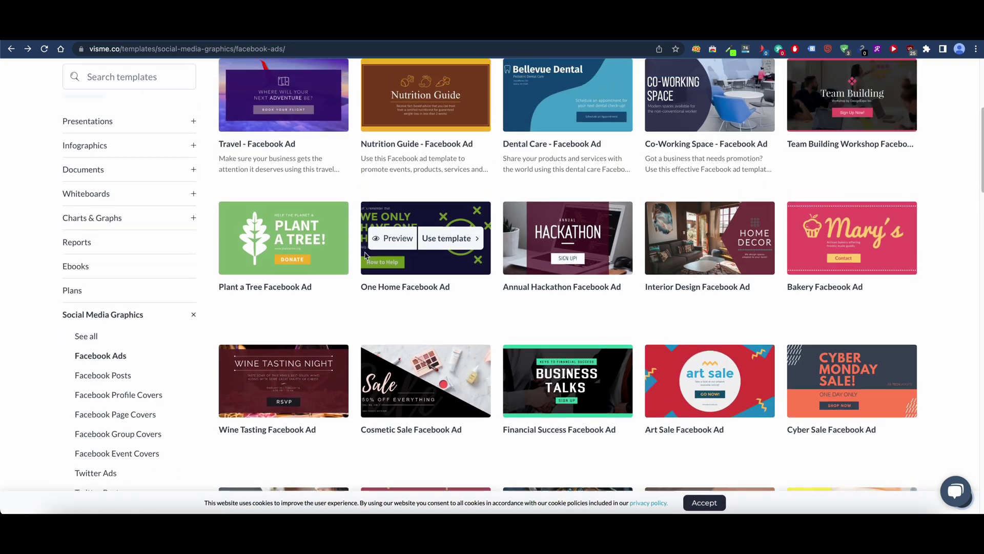
pyautogui.scroll(5, 486, 342)
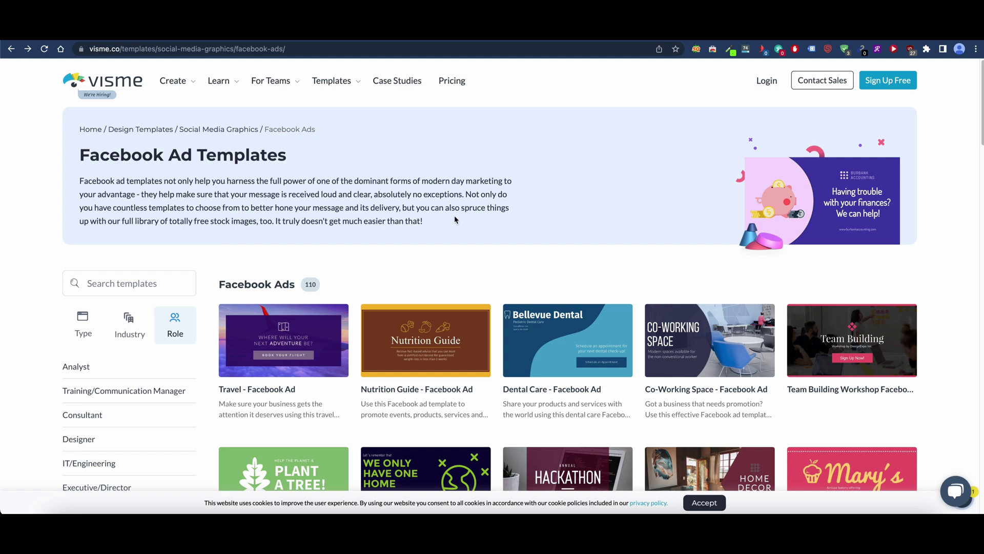
pyautogui.scroll(-8, 454, 219)
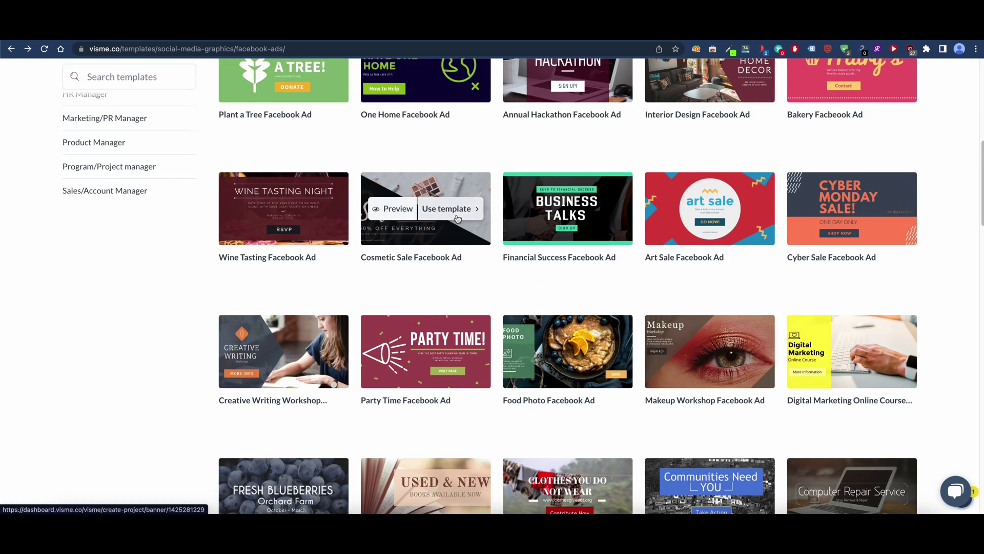
pyautogui.scroll(-20, 457, 219)
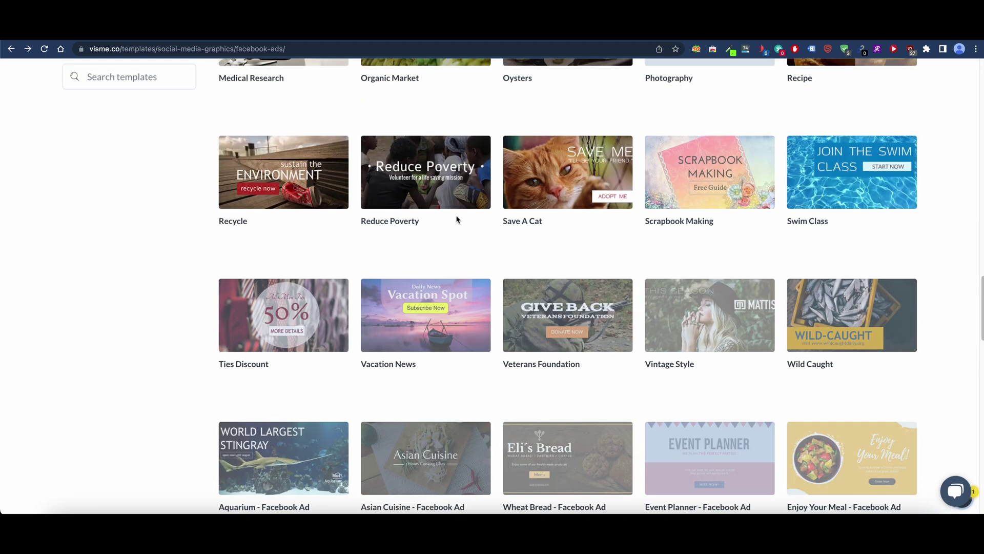